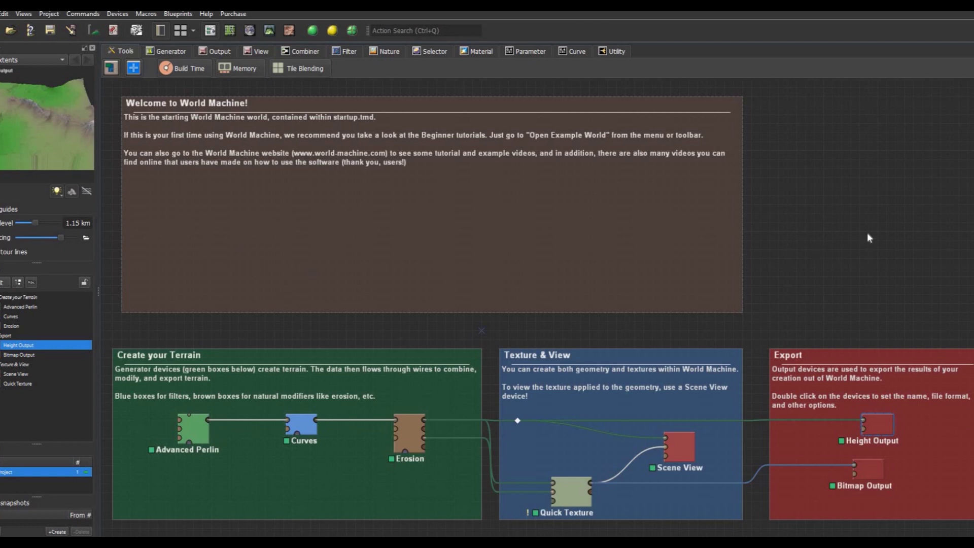
- Delete the Welcome, Create your Terrain, Texture & View and Export groups together with their devices to empty the workspace
{"action": "left_click_drag", "start_coordinate": [894, 188], "coordinate": [598, 435]}
{"action": "left_click_drag", "start_coordinate": [390, 470], "coordinate": [390, 470]}
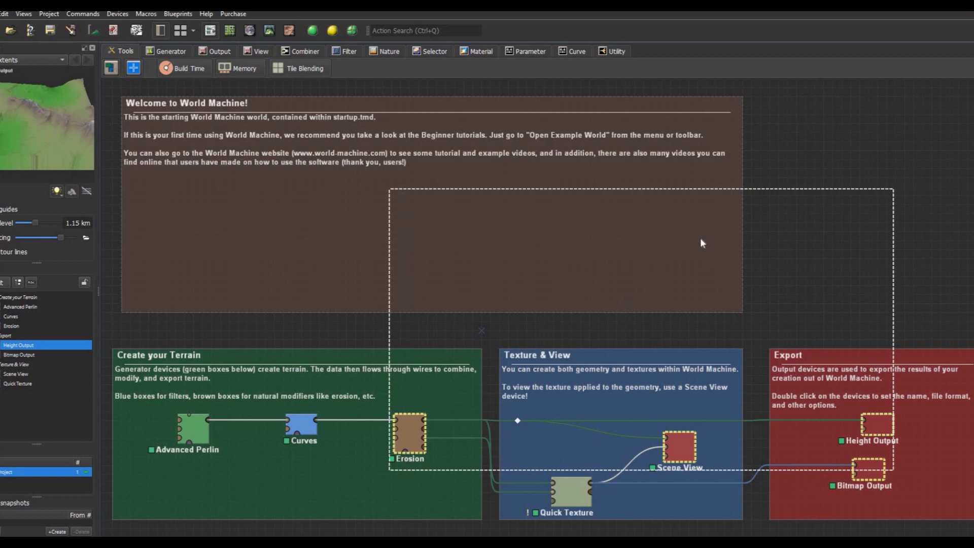
{"action": "left_click_drag", "start_coordinate": [829, 179], "coordinate": [439, 424]}
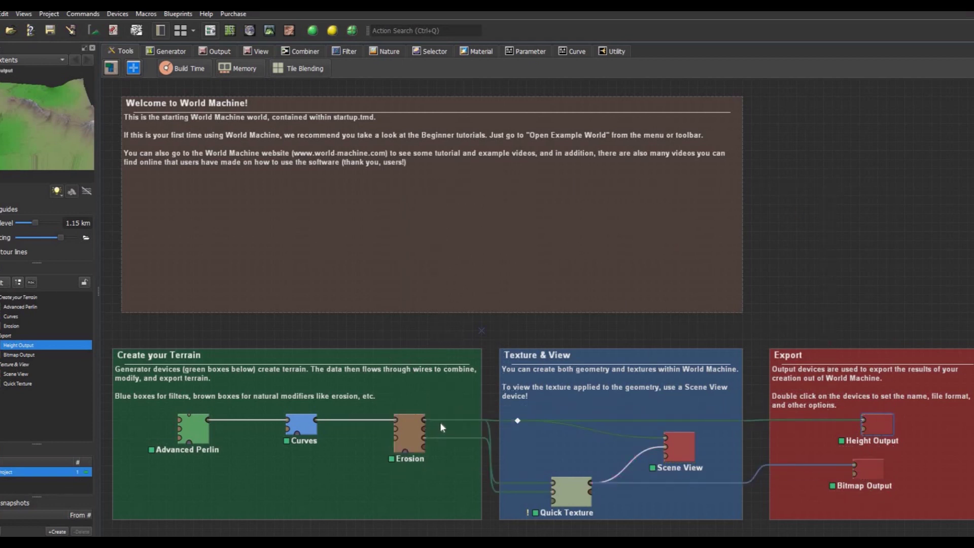
{"action": "left_click", "coordinate": [509, 242]}
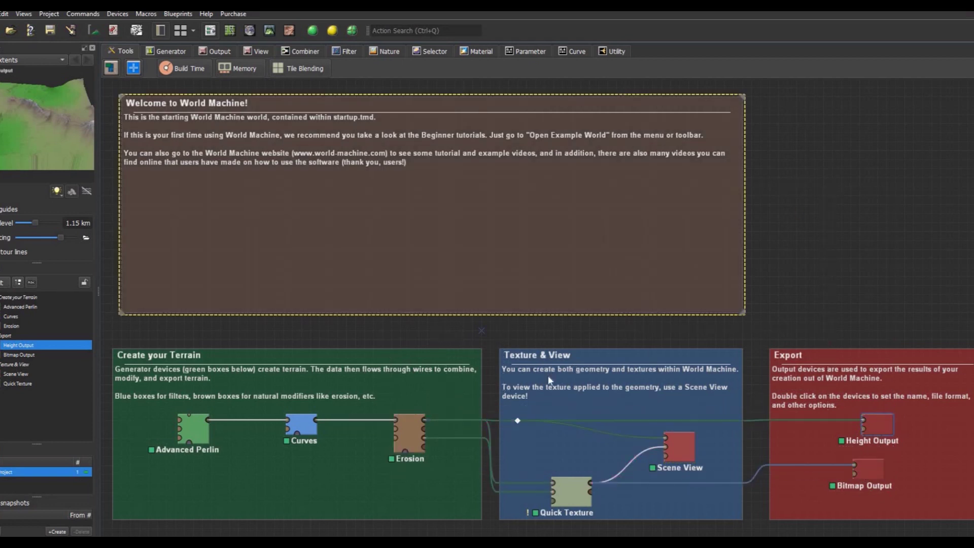
{"action": "key", "text": "Delete"}
{"action": "left_click", "coordinate": [583, 386]}
{"action": "key", "text": "Delete"}
{"action": "key", "text": "Delete"}
{"action": "left_click", "coordinate": [806, 391]}
{"action": "key", "text": "Delete"}
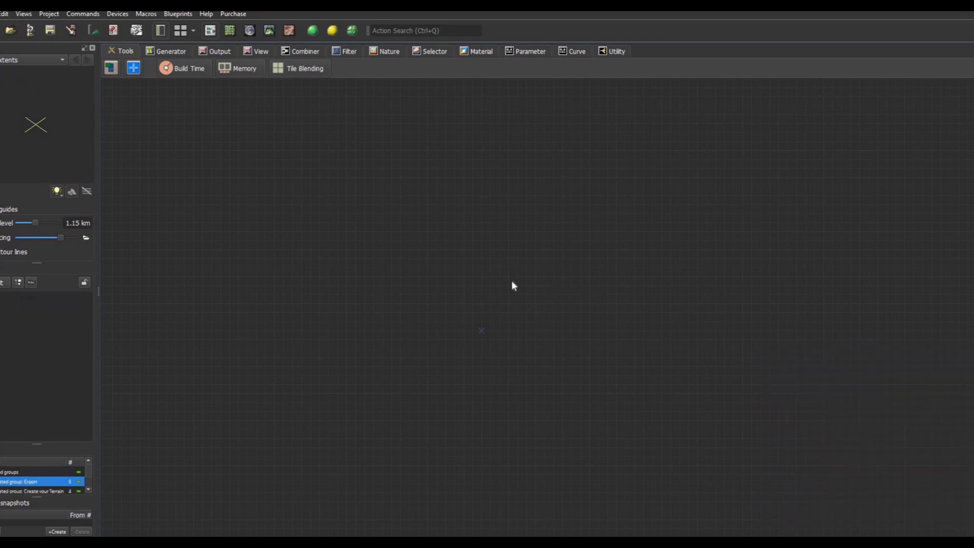
- Place an Advanced Perlin generator in the empty device graph and apply its Ridges and Smooth Valleys preset
{"action": "left_click", "coordinate": [164, 49]}
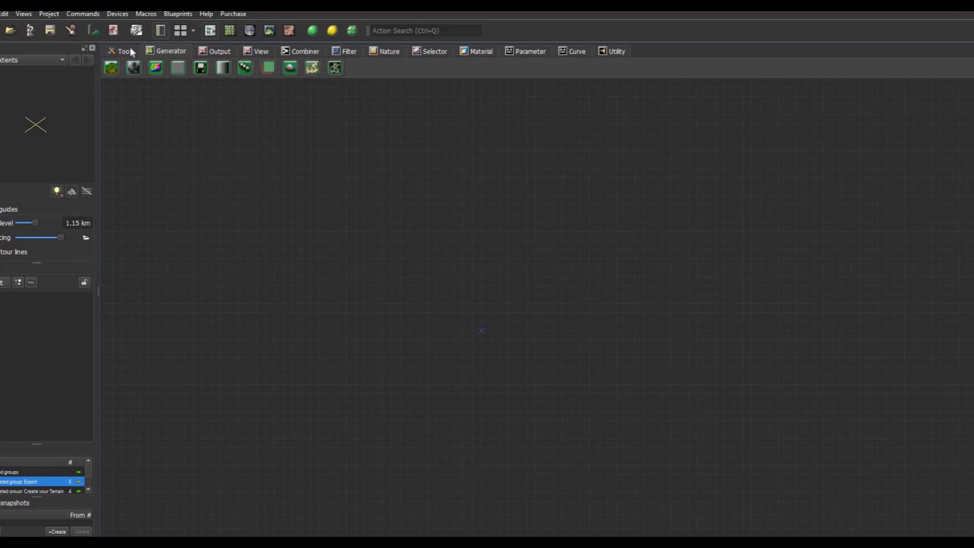
{"action": "left_click", "coordinate": [111, 67]}
{"action": "left_click", "coordinate": [218, 268]}
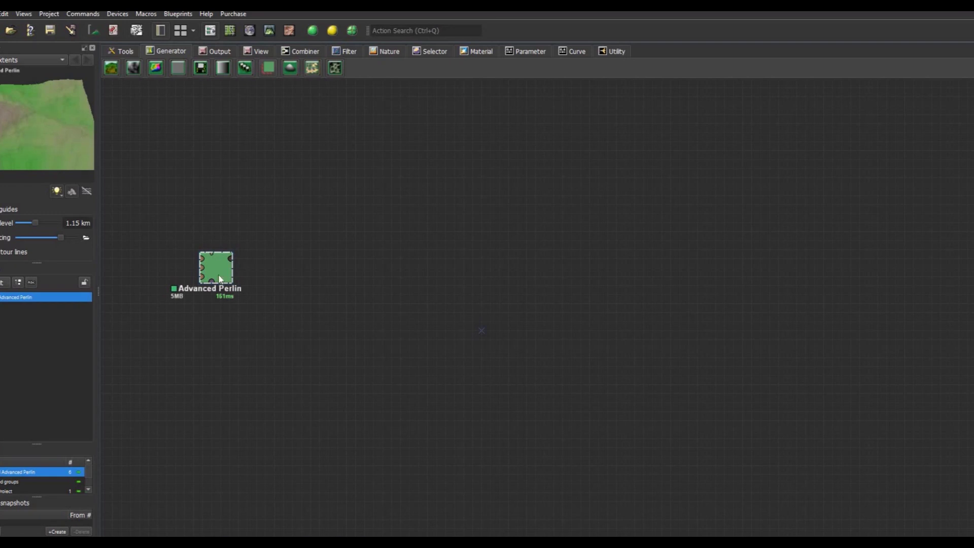
{"action": "double_click", "coordinate": [220, 277]}
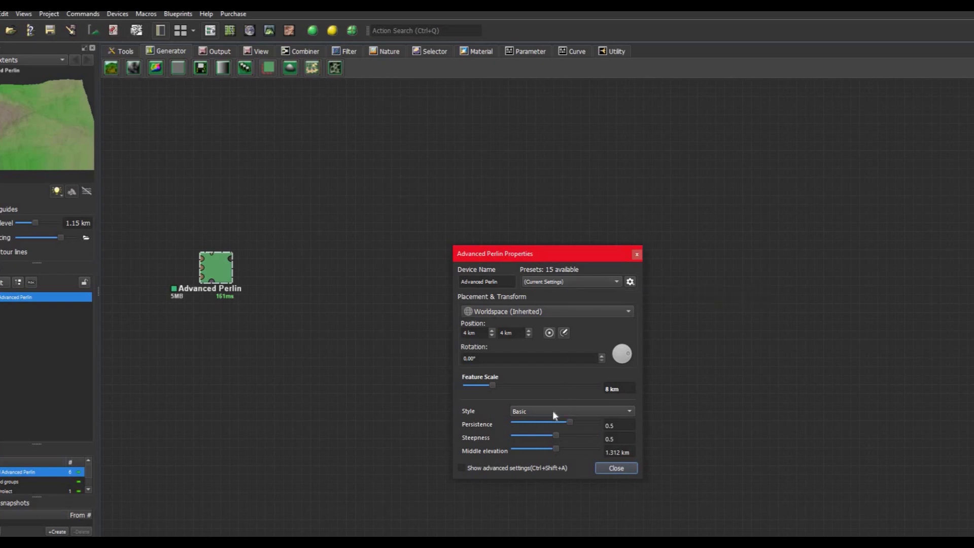
{"action": "left_click", "coordinate": [552, 283]}
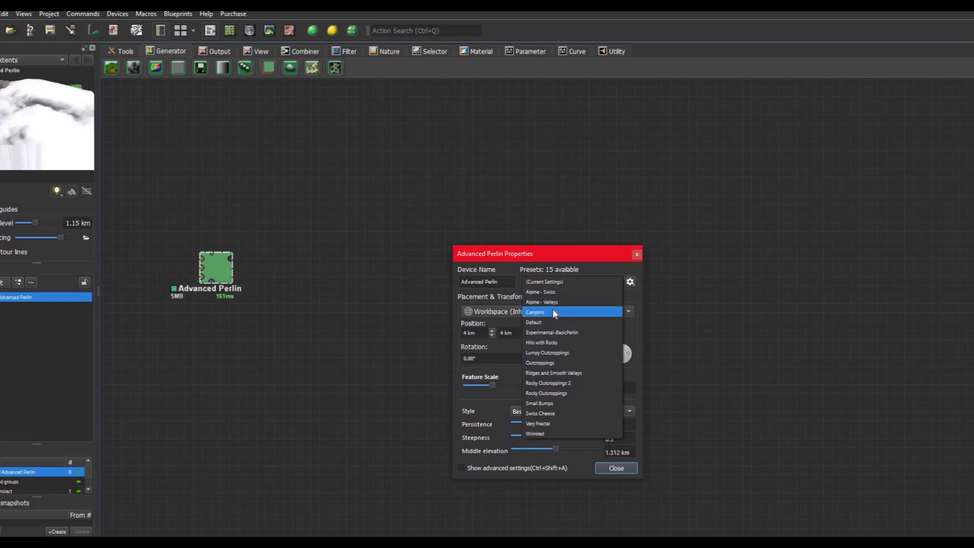
{"action": "left_click", "coordinate": [556, 373]}
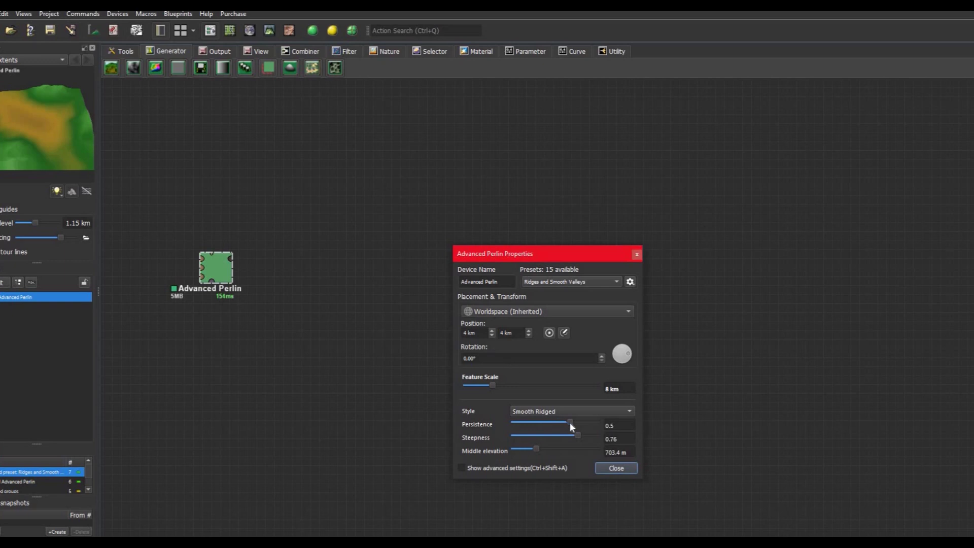
- Try lower and higher Persistence values on the Advanced Perlin device and settle on 0.59
{"action": "left_click_drag", "start_coordinate": [569, 421], "coordinate": [540, 422]}
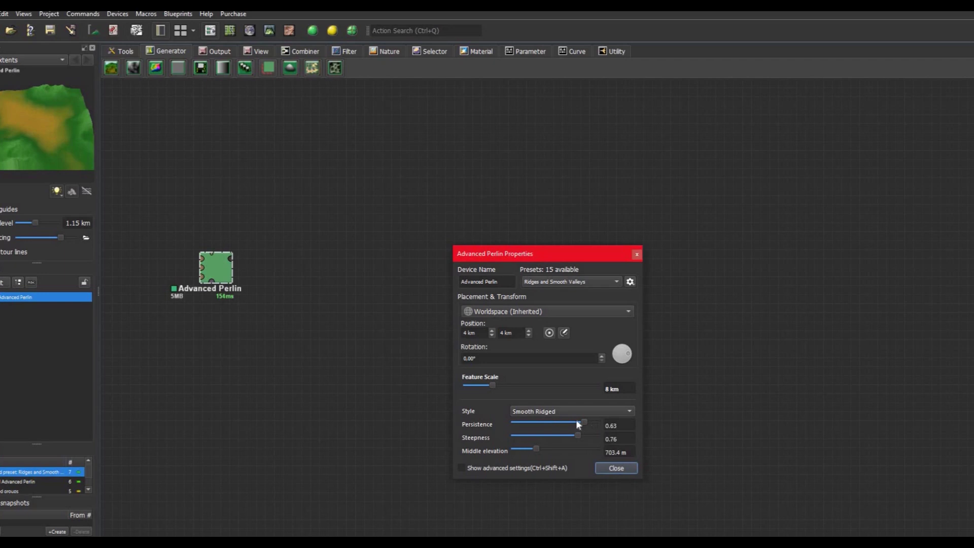
{"action": "left_click", "coordinate": [549, 422]}
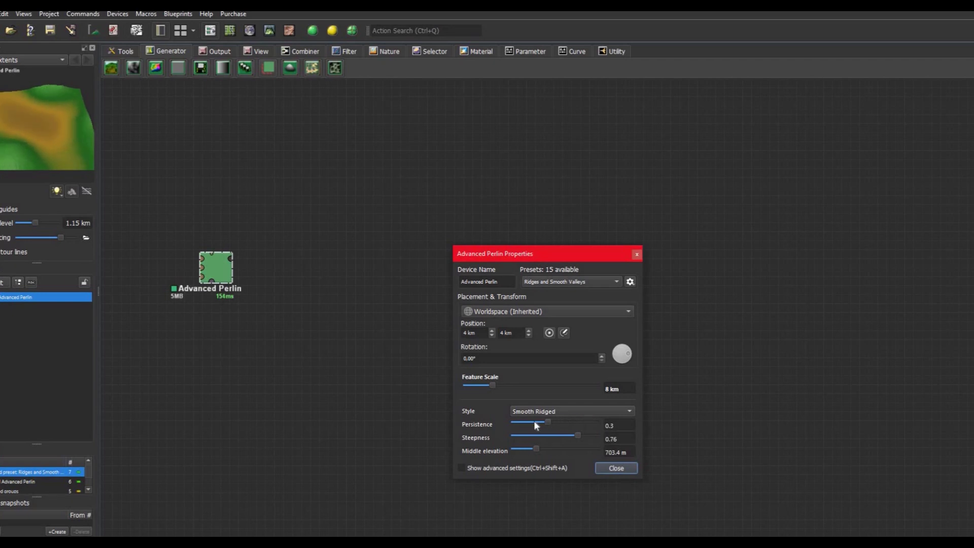
{"action": "left_click_drag", "start_coordinate": [534, 421], "coordinate": [614, 425]}
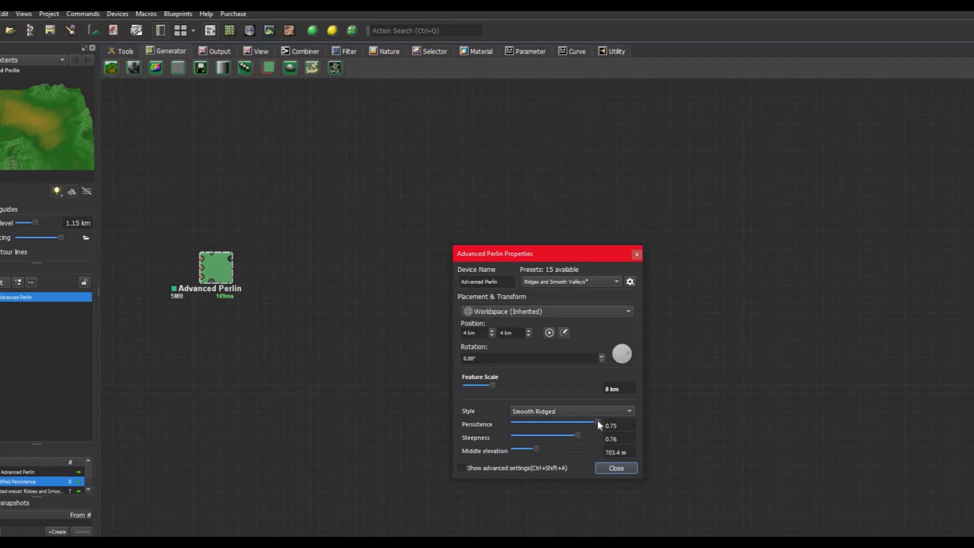
{"action": "left_click_drag", "start_coordinate": [587, 424], "coordinate": [583, 425]}
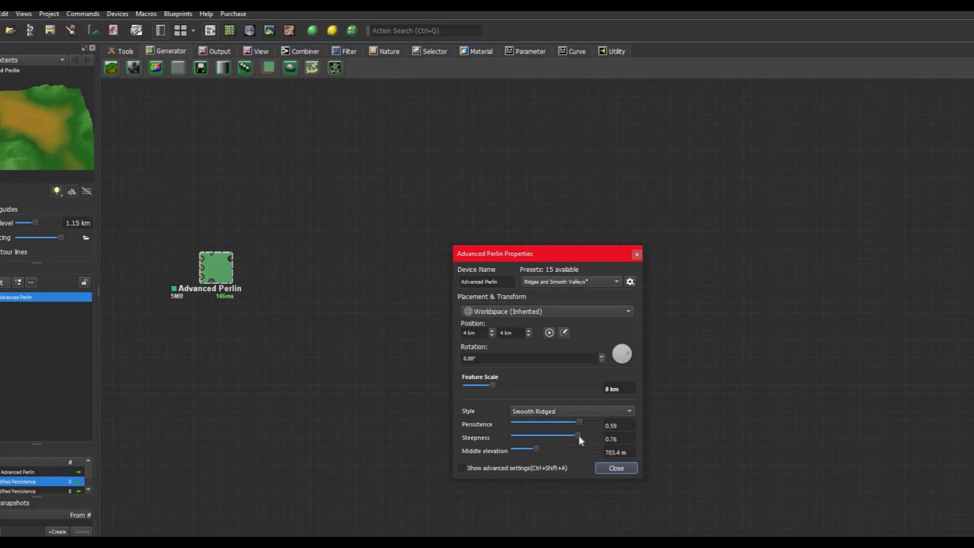
- Try several Steepness values on the Advanced Perlin device and settle on 0.6667
{"action": "mouse_move", "coordinate": [560, 439]}
{"action": "left_mouse_down"}
{"action": "mouse_move", "coordinate": [520, 439]}
{"action": "mouse_move", "coordinate": [563, 440]}
{"action": "left_mouse_up"}
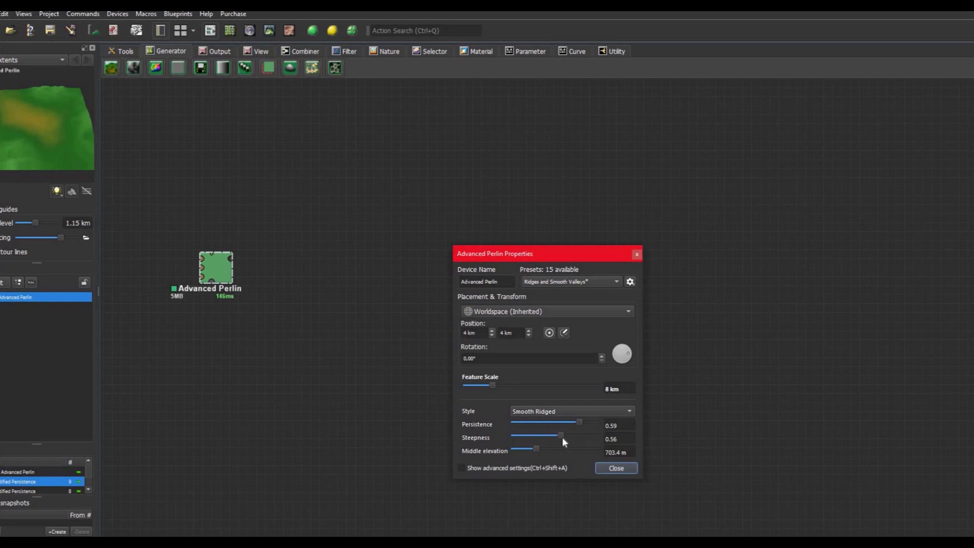
{"action": "mouse_move", "coordinate": [573, 437]}
{"action": "left_mouse_down"}
{"action": "mouse_move", "coordinate": [607, 436]}
{"action": "mouse_move", "coordinate": [577, 439]}
{"action": "mouse_move", "coordinate": [588, 440]}
{"action": "left_mouse_up"}
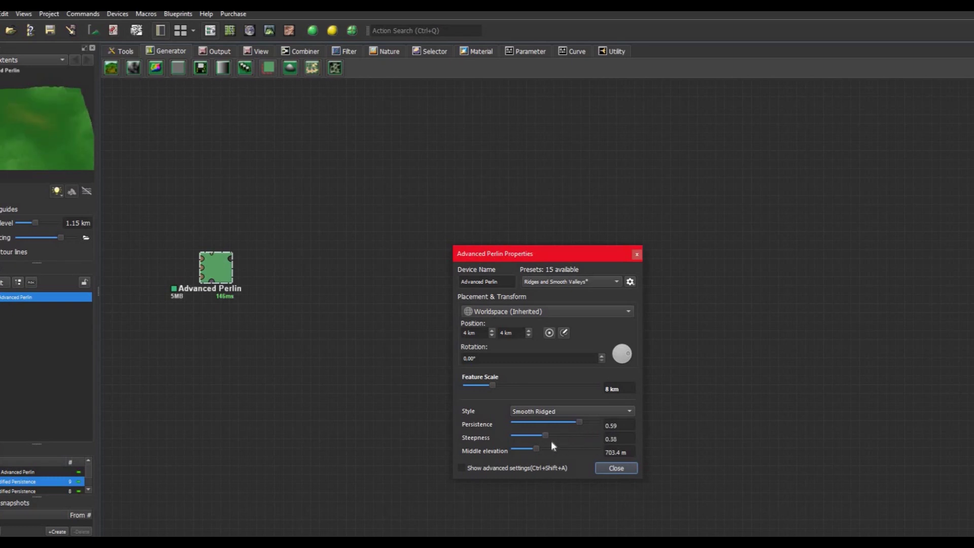
{"action": "left_click", "coordinate": [569, 437]}
{"action": "left_click", "coordinate": [580, 437]}
{"action": "left_click", "coordinate": [560, 436]}
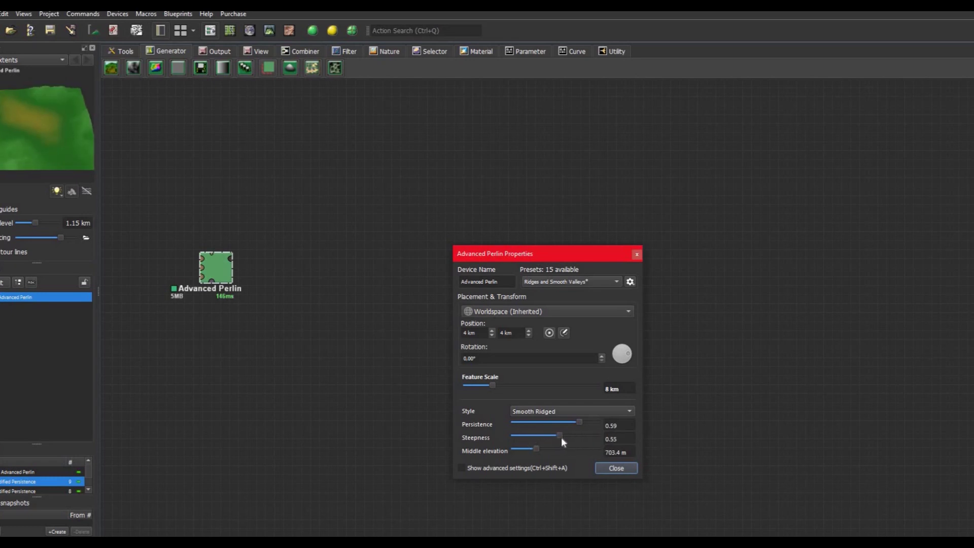
{"action": "left_click_drag", "start_coordinate": [561, 437], "coordinate": [568, 436]}
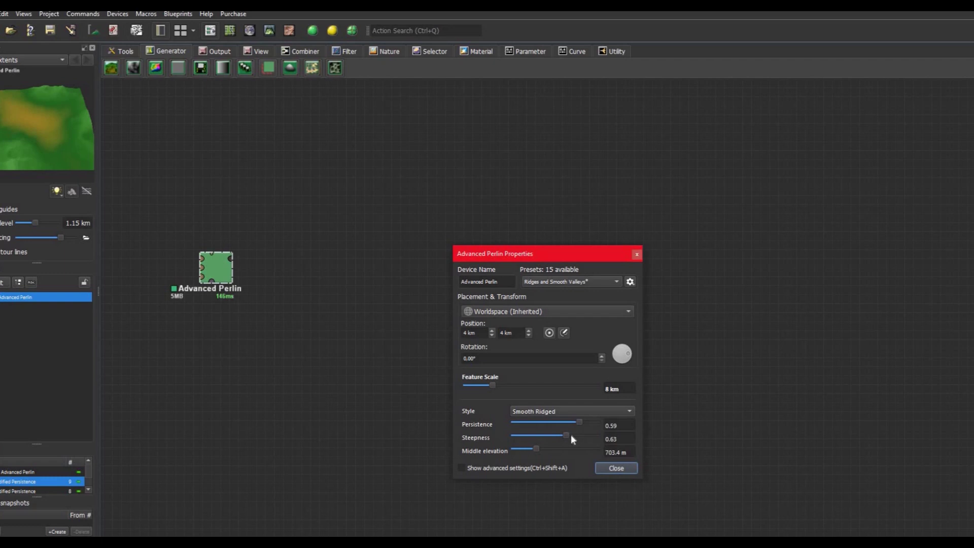
{"action": "left_click", "coordinate": [571, 435]}
- Set the Advanced Perlin device's Middle elevation to 800 m and close its properties
{"action": "left_click_drag", "start_coordinate": [537, 449], "coordinate": [523, 450]}
{"action": "left_click_drag", "start_coordinate": [536, 440], "coordinate": [540, 440]}
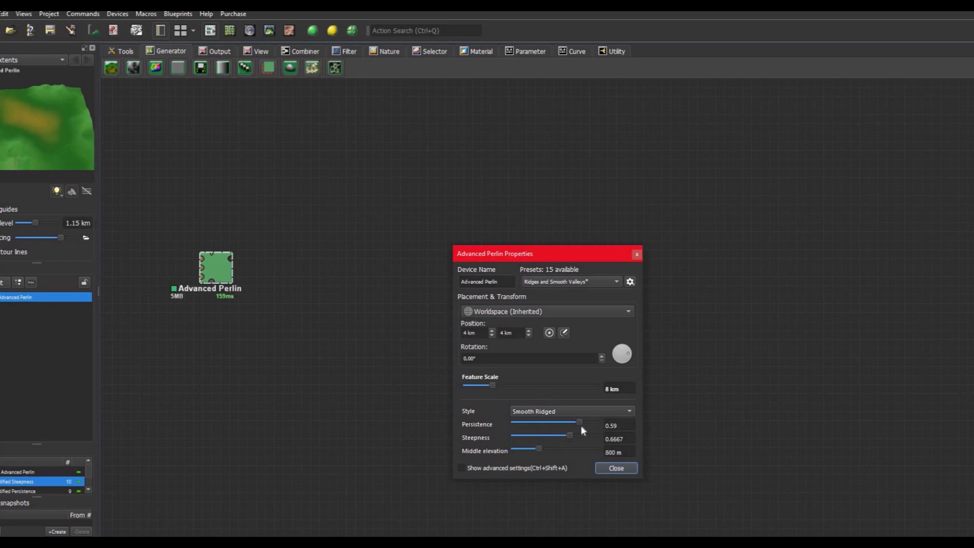
{"action": "left_click", "coordinate": [600, 471]}
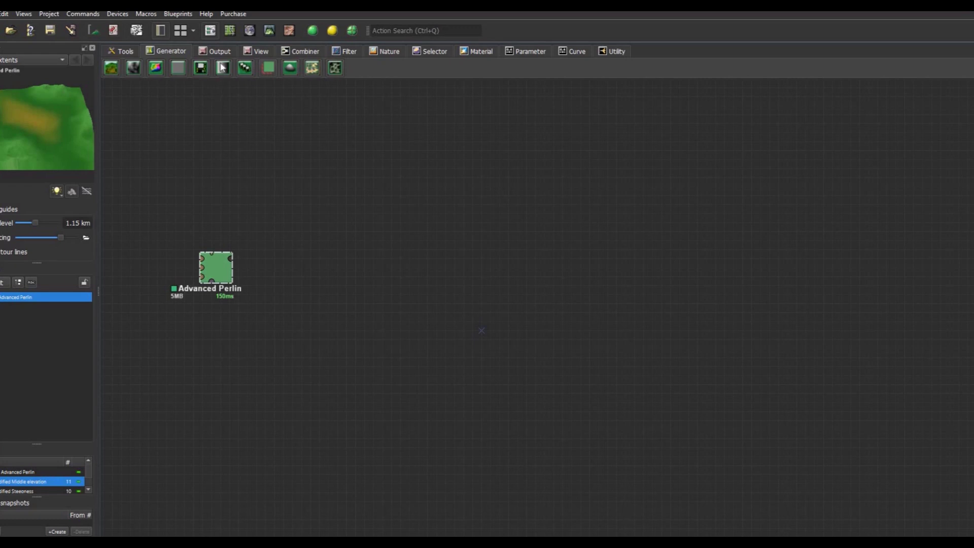
- Examine the generated terrain in the 2D layout view and across the wider world in the explorer view
{"action": "left_click", "coordinate": [230, 31]}
{"action": "scroll", "coordinate": [473, 298], "scroll_direction": "down", "scroll_amount": 3}
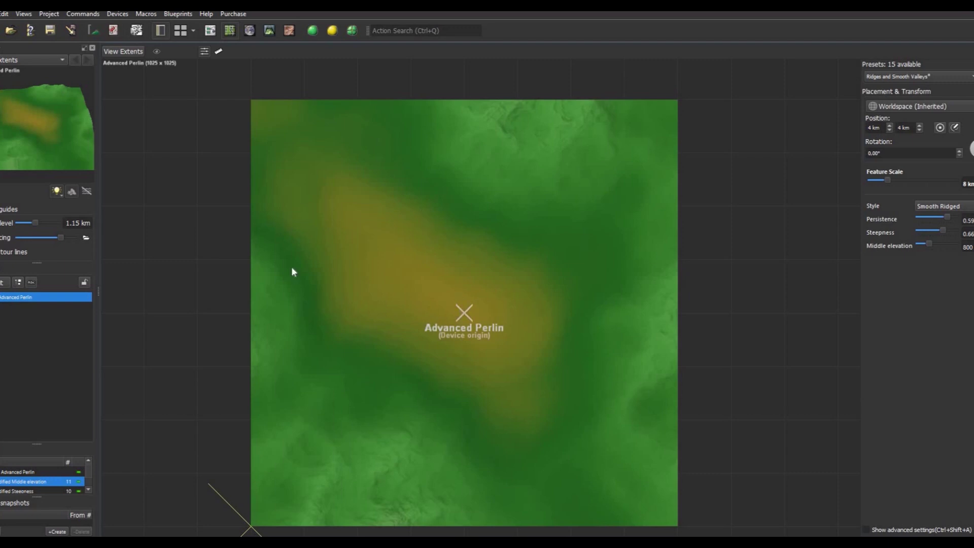
{"action": "left_click", "coordinate": [254, 33]}
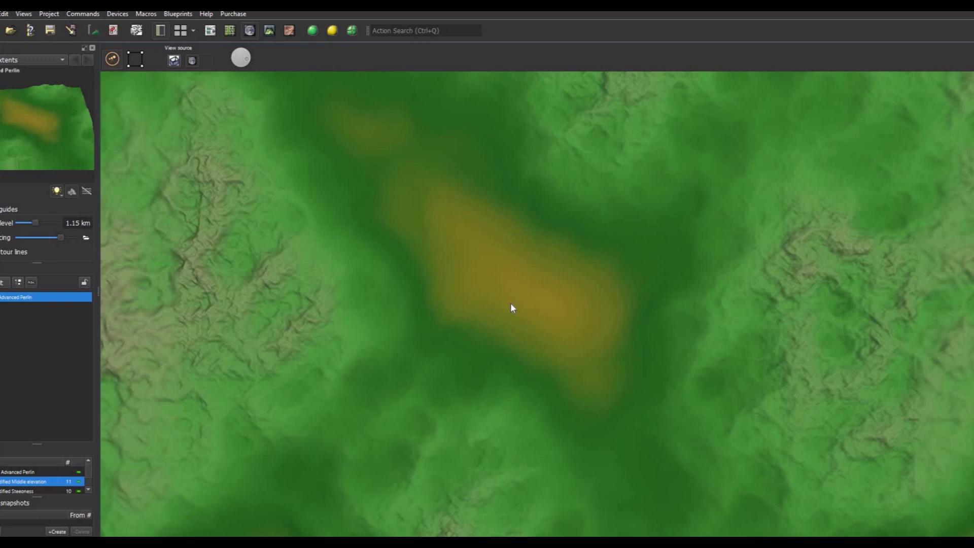
{"action": "mouse_move", "coordinate": [515, 272]}
{"action": "left_mouse_down"}
{"action": "mouse_move", "coordinate": [509, 212]}
{"action": "mouse_move", "coordinate": [525, 116]}
{"action": "mouse_move", "coordinate": [496, 311]}
{"action": "mouse_move", "coordinate": [513, 256]}
{"action": "left_mouse_up"}
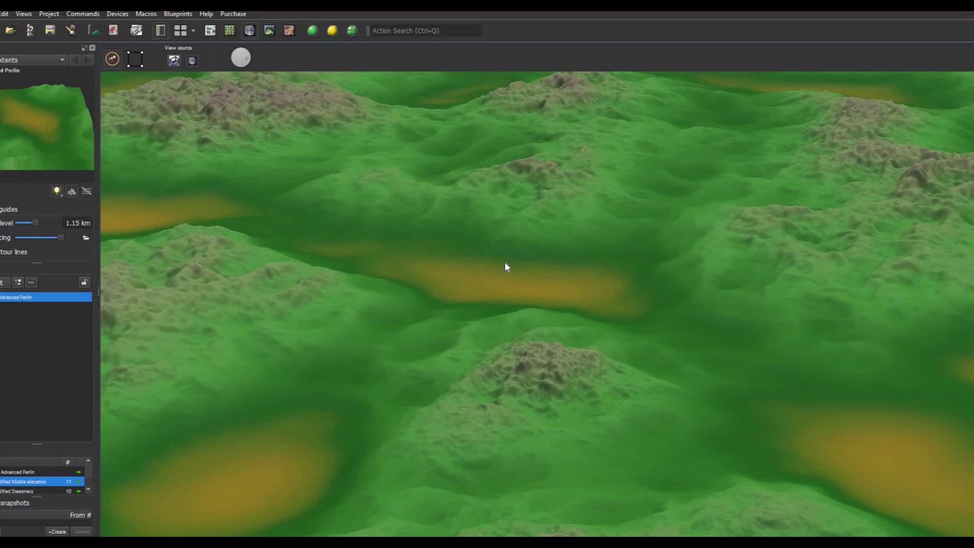
{"action": "scroll", "coordinate": [504, 265], "scroll_direction": "down", "scroll_amount": 8}
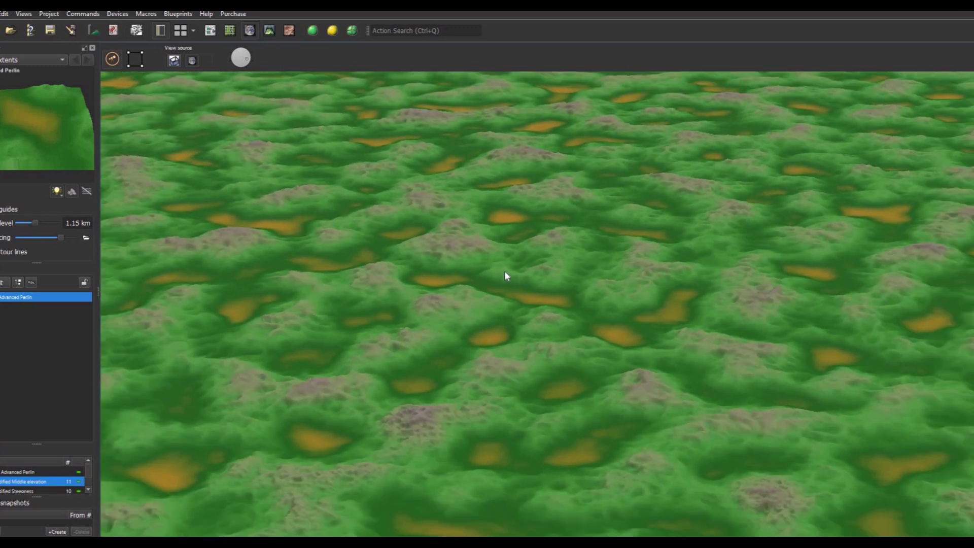
{"action": "scroll", "coordinate": [506, 276], "scroll_direction": "down", "scroll_amount": 6}
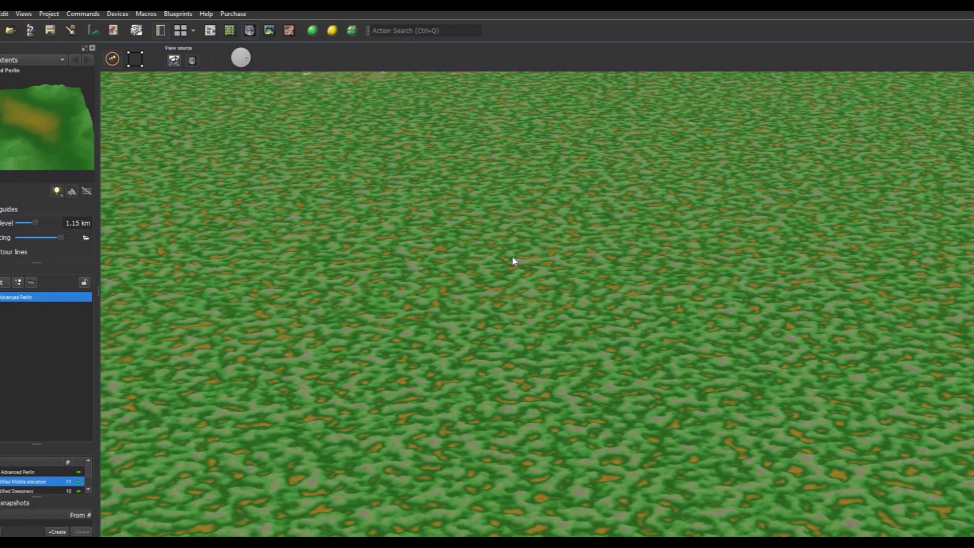
{"action": "left_click_drag", "start_coordinate": [513, 257], "coordinate": [484, 314]}
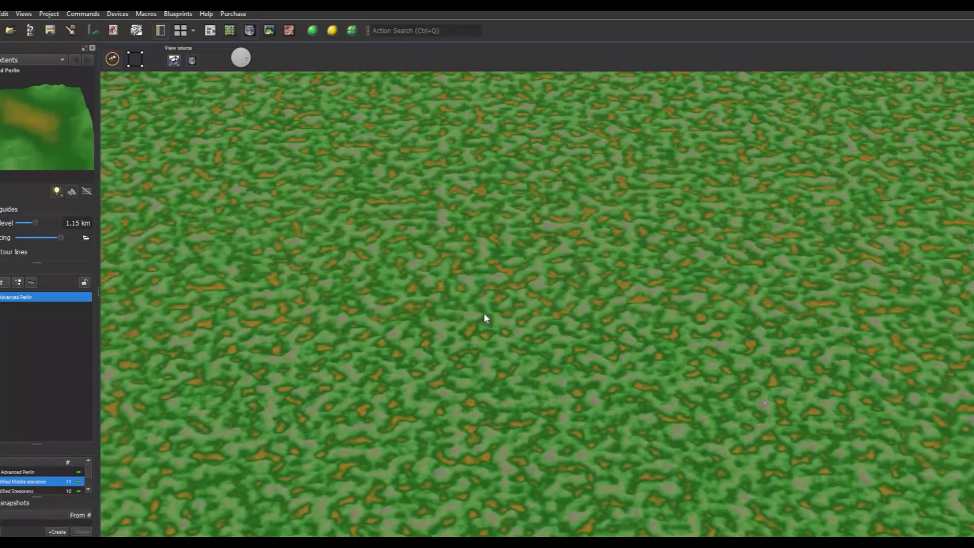
{"action": "scroll", "coordinate": [484, 314], "scroll_direction": "up", "scroll_amount": 10}
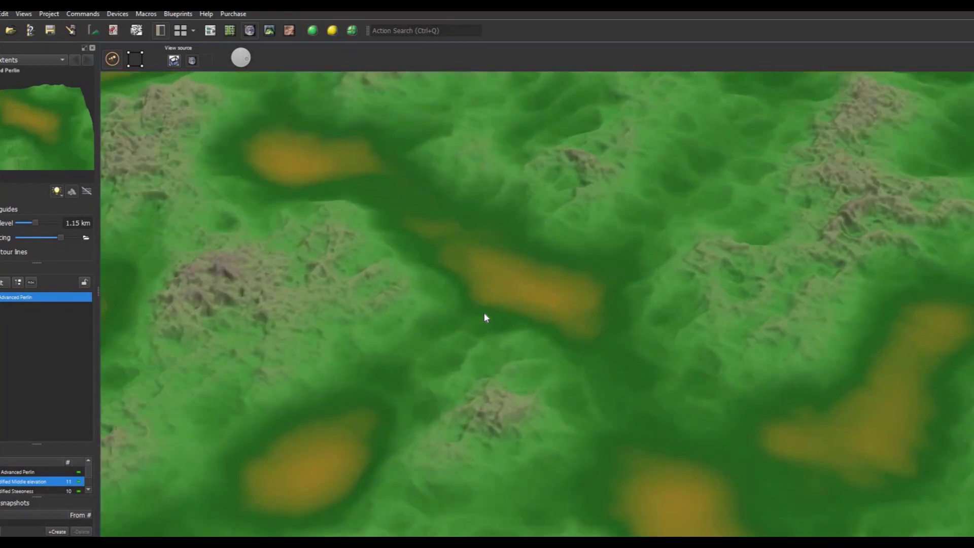
{"action": "scroll", "coordinate": [483, 312], "scroll_direction": "up", "scroll_amount": 3}
- Examine the Advanced Perlin terrain's hills and valley from several angles in the 3D view
{"action": "left_click", "coordinate": [287, 32]}
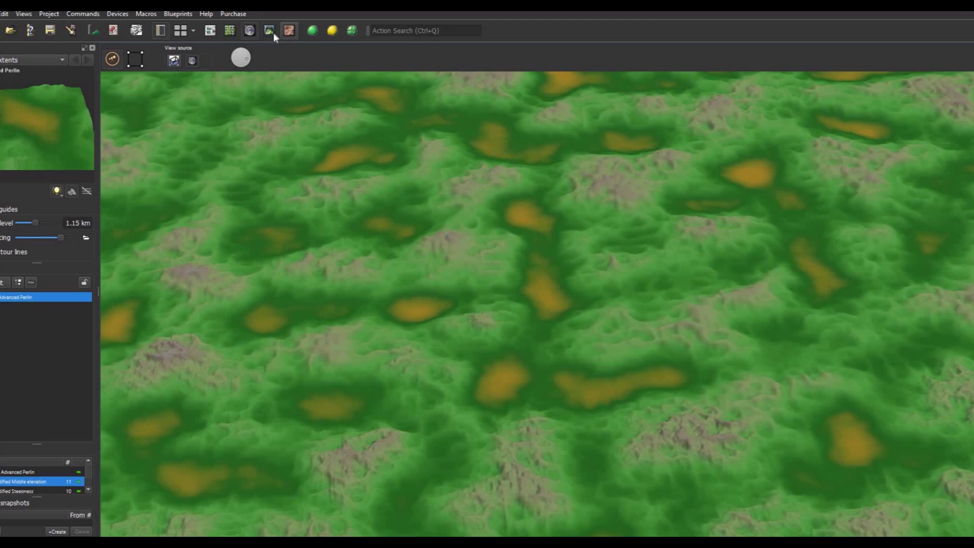
{"action": "left_click", "coordinate": [270, 31]}
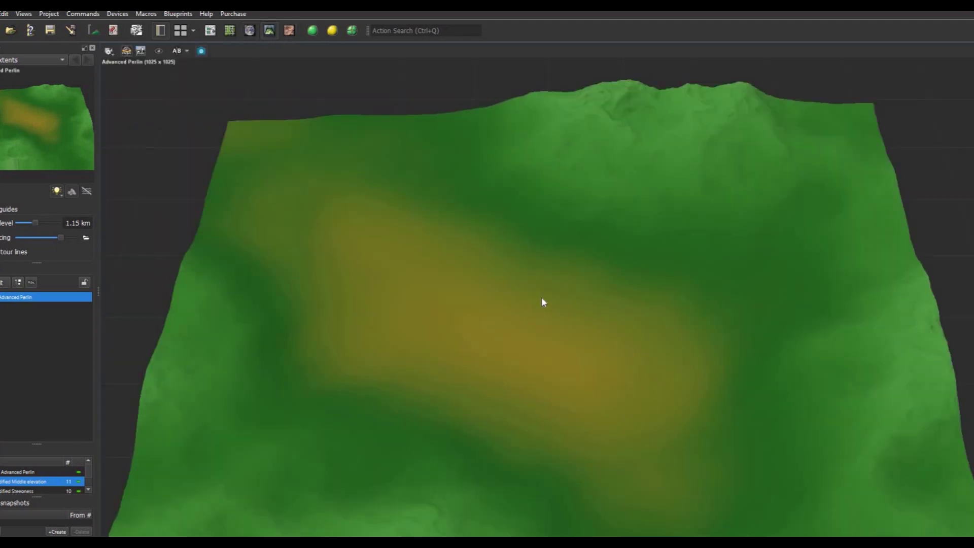
{"action": "left_click_drag", "start_coordinate": [543, 302], "coordinate": [772, 411]}
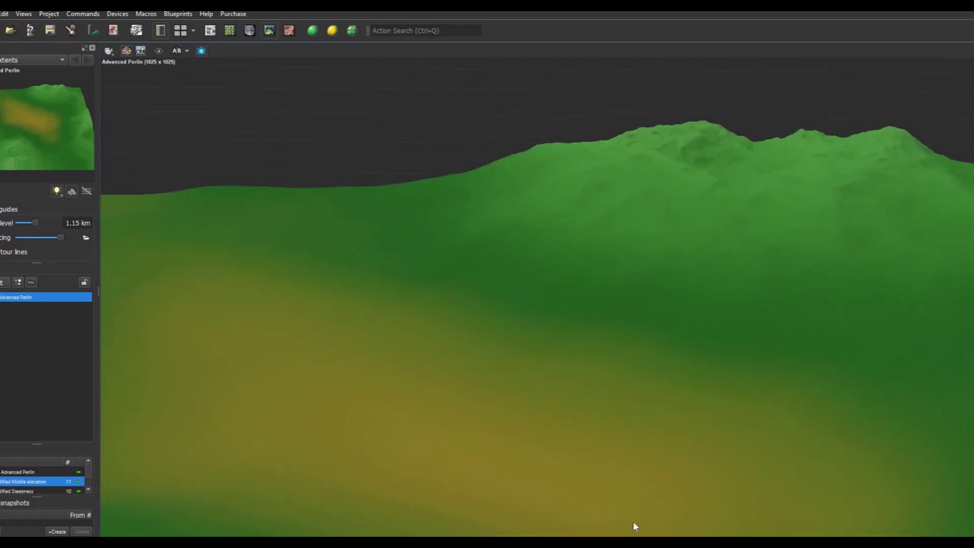
{"action": "left_click_drag", "start_coordinate": [634, 522], "coordinate": [599, 457]}
{"action": "scroll", "coordinate": [594, 438], "scroll_direction": "down", "scroll_amount": 3}
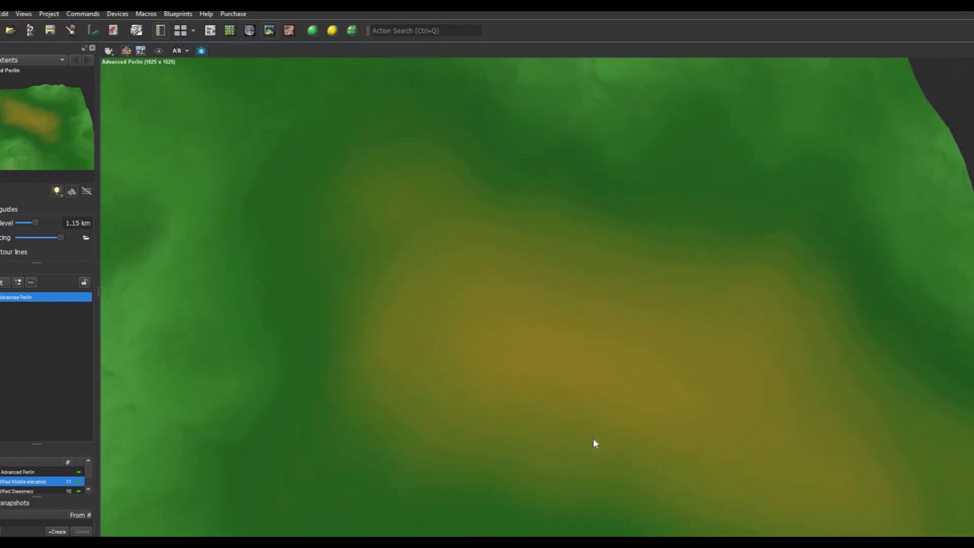
{"action": "scroll", "coordinate": [594, 439], "scroll_direction": "down", "scroll_amount": 6}
{"action": "left_click_drag", "start_coordinate": [611, 377], "coordinate": [454, 289]}
{"action": "scroll", "coordinate": [542, 371], "scroll_direction": "up", "scroll_amount": 4}
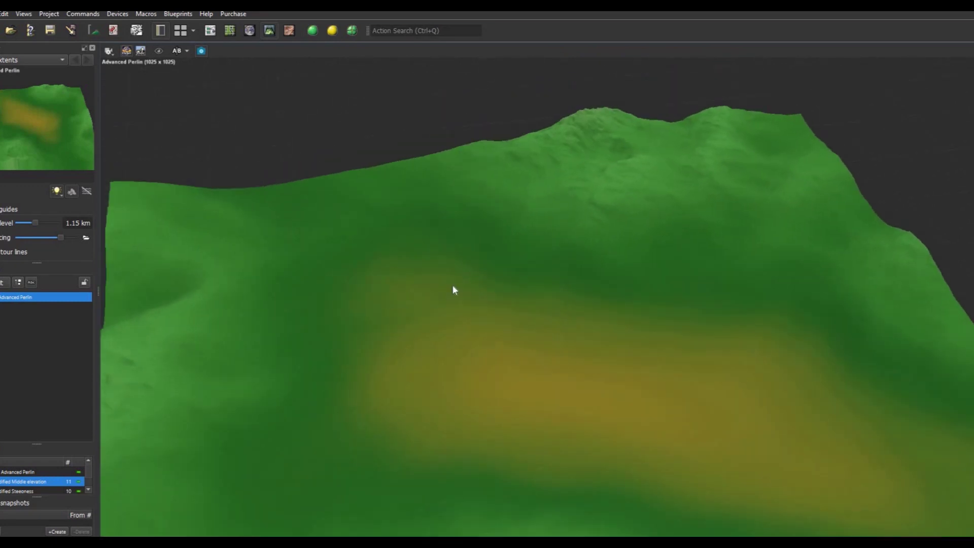
- Add an Erosion device beside the Advanced Perlin device and connect the Advanced Perlin output to its main input
{"action": "left_click", "coordinate": [216, 34]}
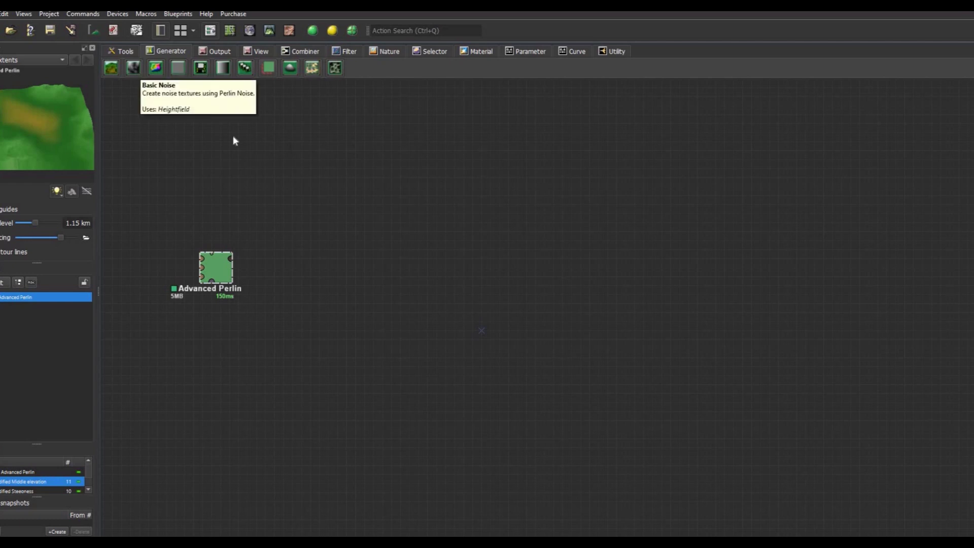
{"action": "left_click", "coordinate": [284, 52]}
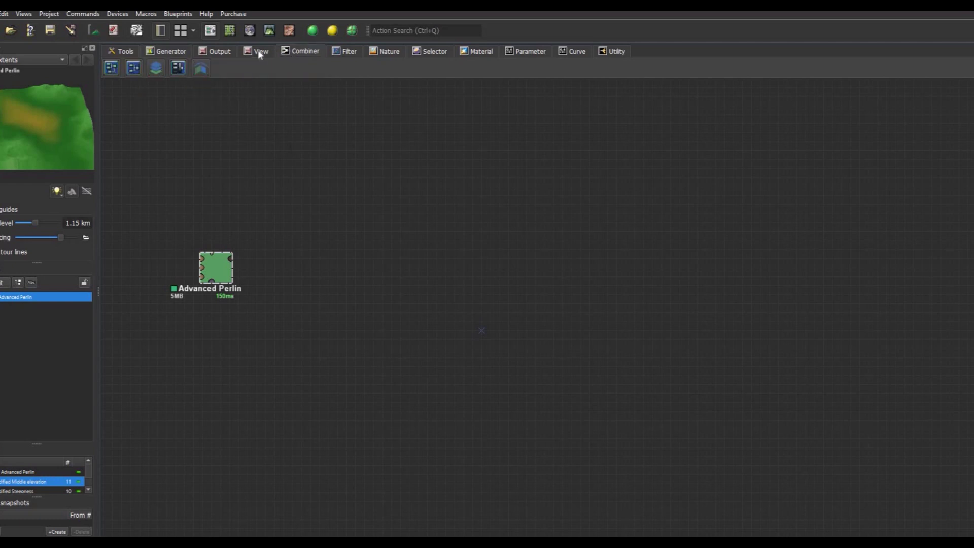
{"action": "left_click", "coordinate": [214, 50]}
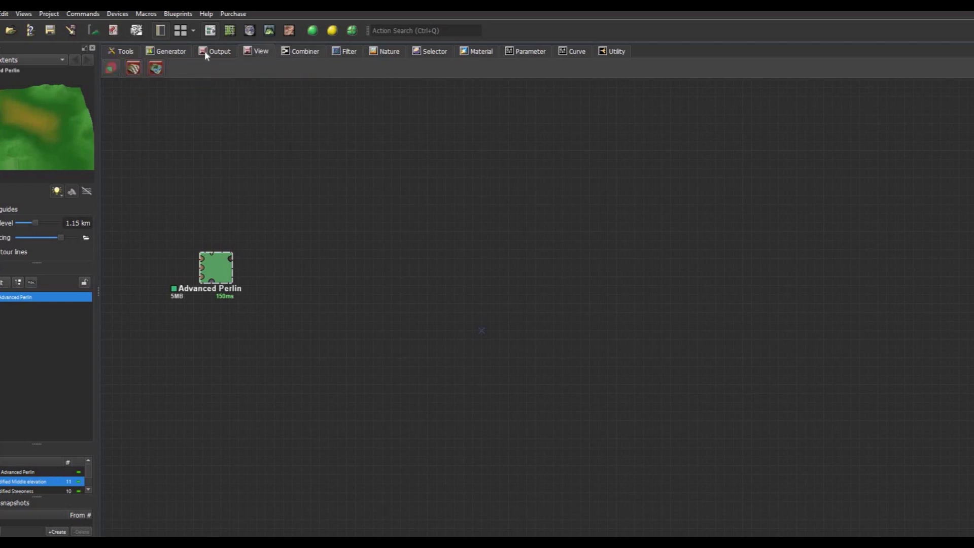
{"action": "left_click", "coordinate": [389, 53]}
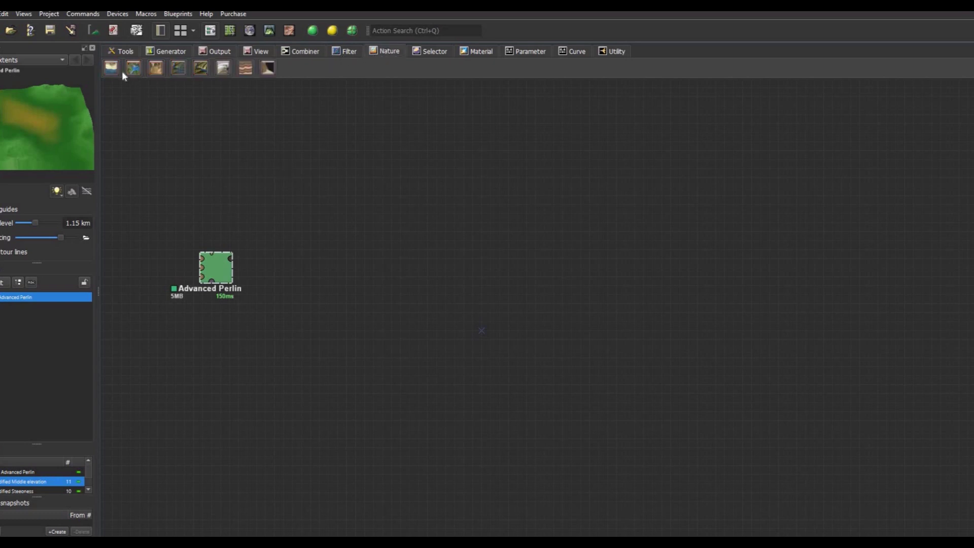
{"action": "left_click", "coordinate": [156, 67]}
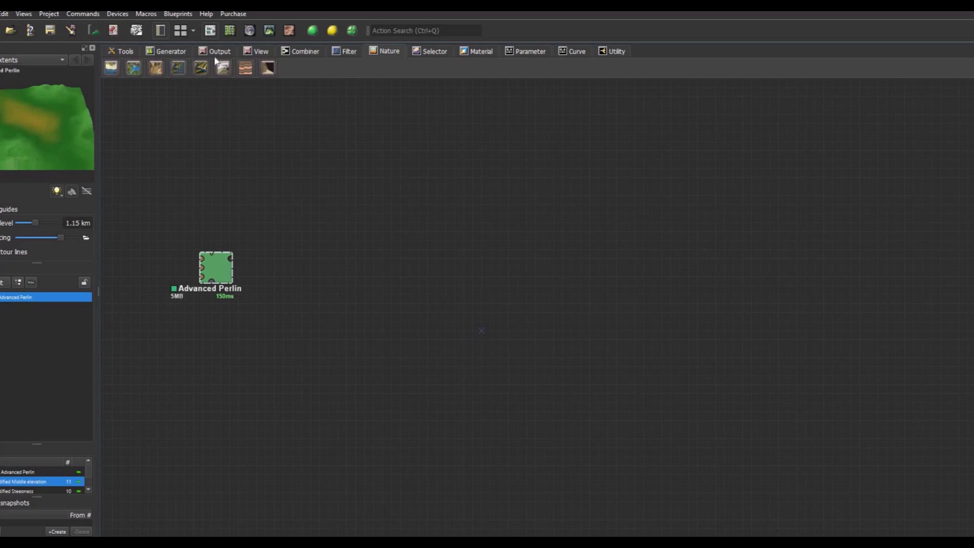
{"action": "left_click", "coordinate": [304, 278]}
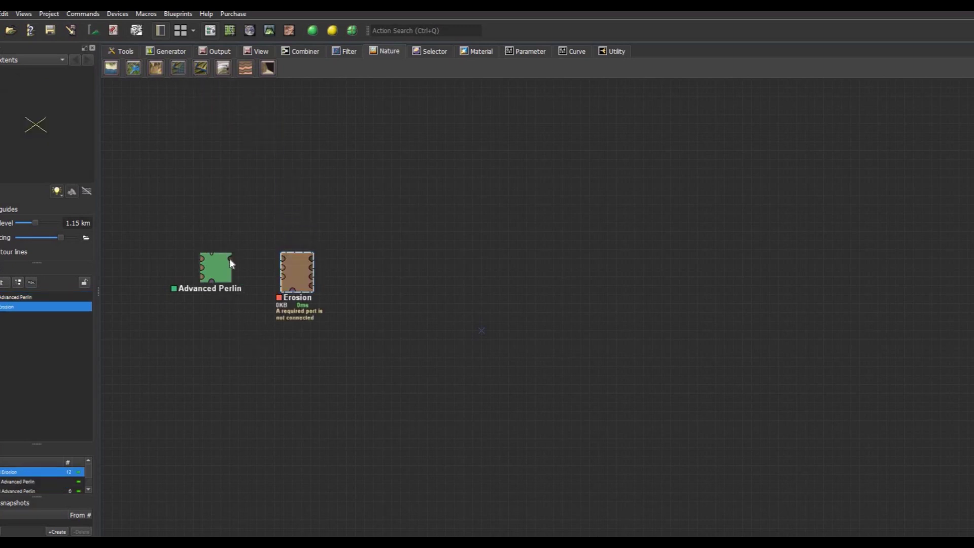
{"action": "left_click_drag", "start_coordinate": [232, 258], "coordinate": [313, 267]}
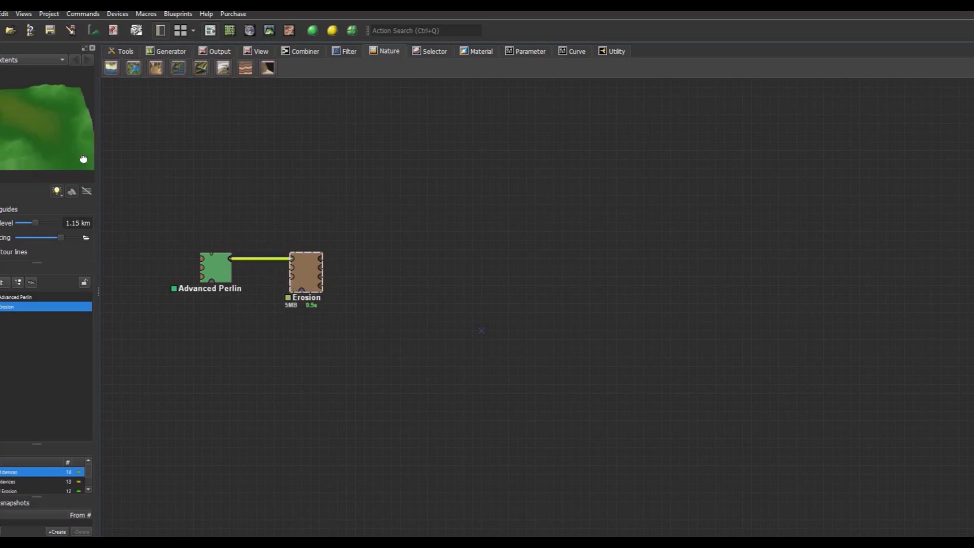
- Compare the preview of the Advanced Perlin terrain with the eroded one, enlarging the preview area
{"action": "left_click", "coordinate": [219, 270]}
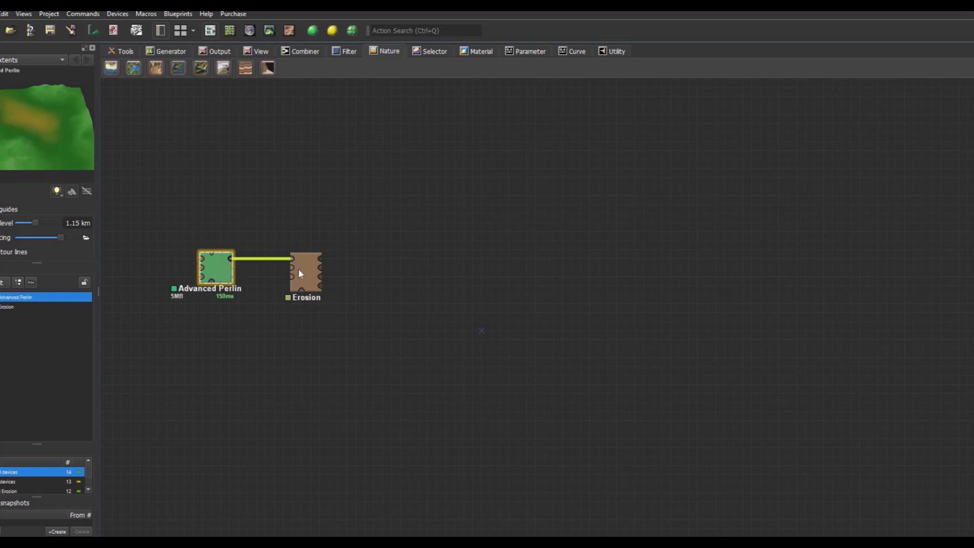
{"action": "left_click", "coordinate": [304, 274]}
{"action": "left_click", "coordinate": [222, 270]}
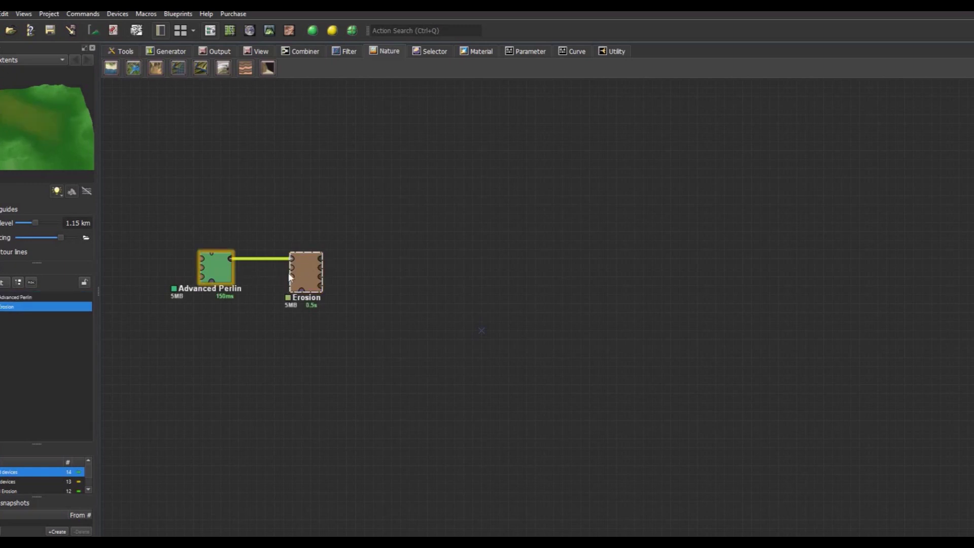
{"action": "left_click", "coordinate": [306, 281]}
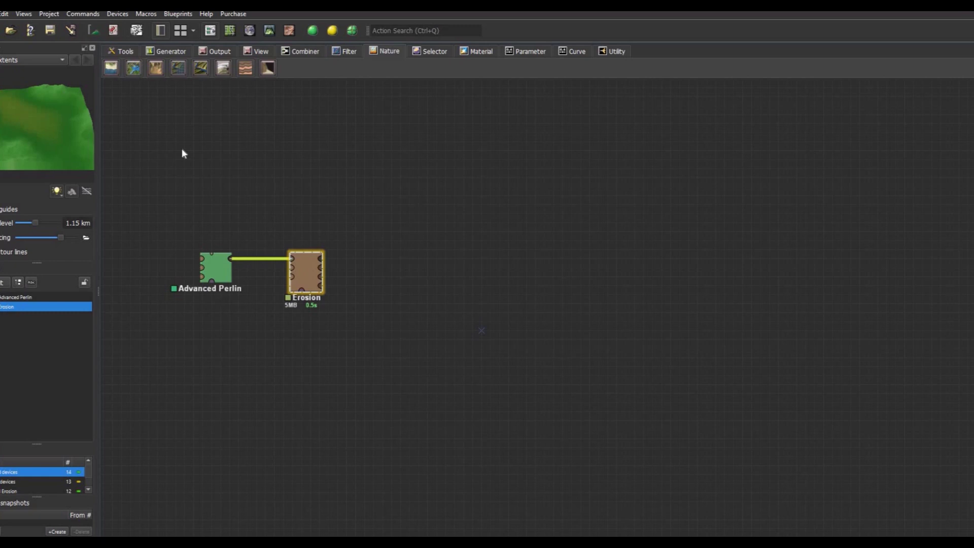
{"action": "left_click_drag", "start_coordinate": [99, 147], "coordinate": [191, 147]}
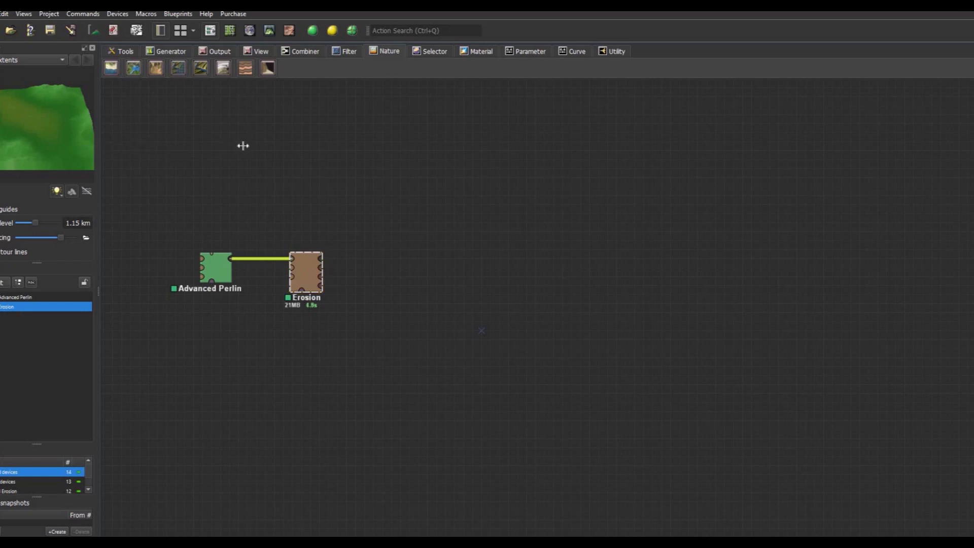
- Set the Erosion device's Duration to 114, Rock hardness to 0.63, Sediment carry amount to 0.82 and Erosion-time intensifier to 0.42, and close its properties
{"action": "double_click", "coordinate": [350, 275]}
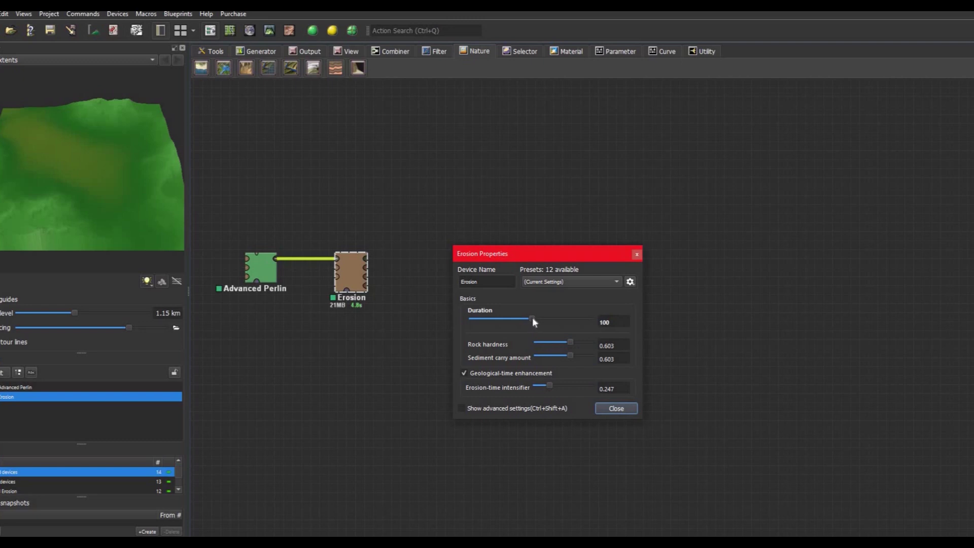
{"action": "left_click_drag", "start_coordinate": [532, 318], "coordinate": [563, 318]}
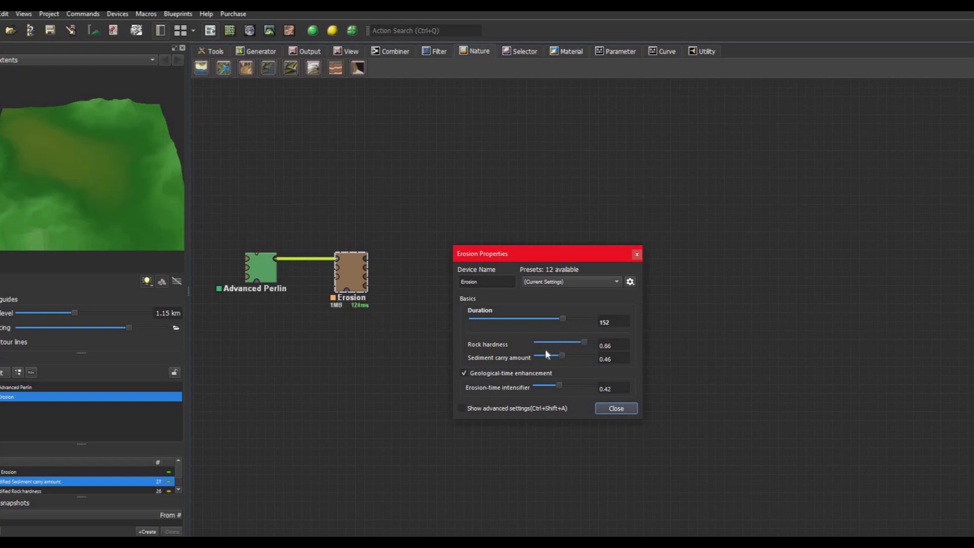
{"action": "left_click_drag", "start_coordinate": [584, 343], "coordinate": [575, 344]}
{"action": "left_click_drag", "start_coordinate": [594, 340], "coordinate": [595, 355]}
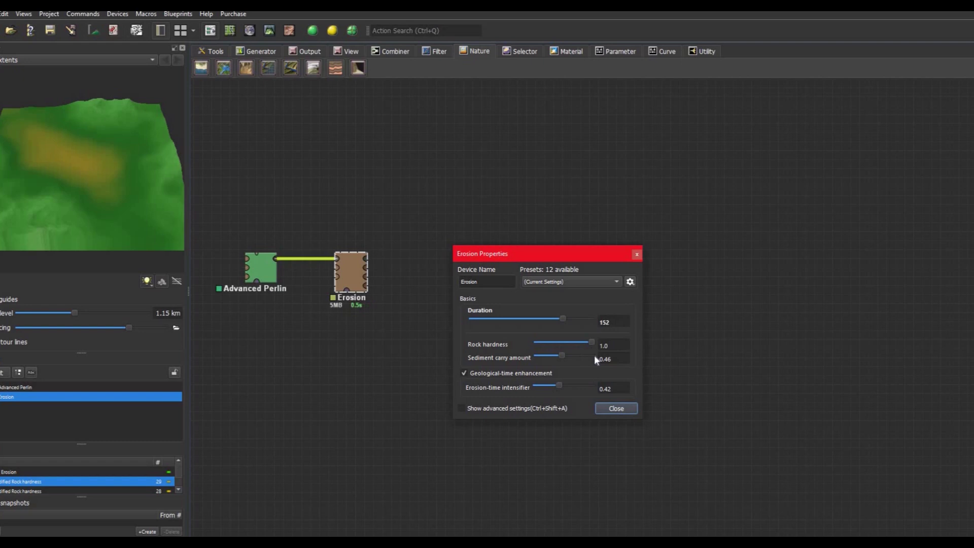
{"action": "left_click_drag", "start_coordinate": [527, 355], "coordinate": [607, 357]}
{"action": "mouse_move", "coordinate": [565, 315]}
{"action": "left_mouse_down"}
{"action": "mouse_move", "coordinate": [482, 317]}
{"action": "mouse_move", "coordinate": [560, 320]}
{"action": "left_mouse_up"}
{"action": "left_click_drag", "start_coordinate": [594, 343], "coordinate": [564, 351]}
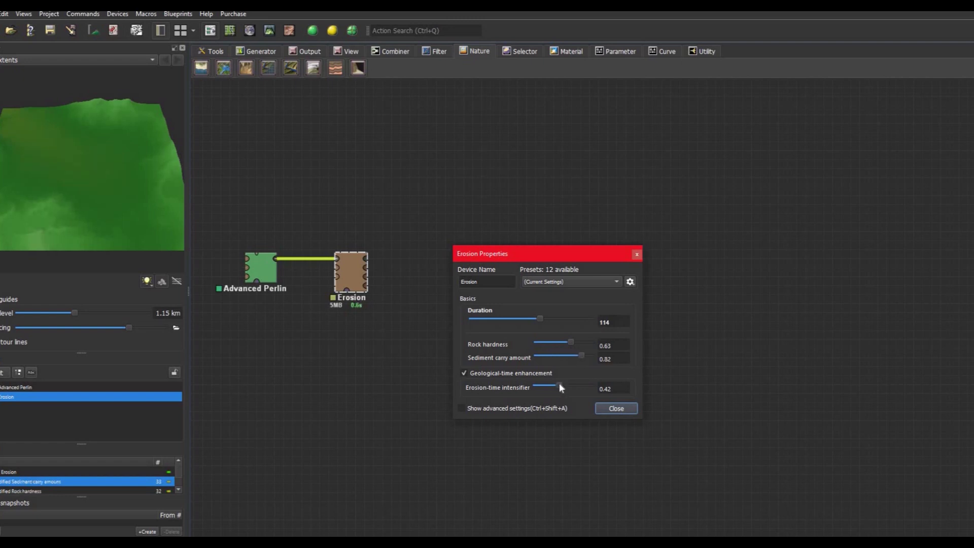
{"action": "left_click", "coordinate": [611, 408]}
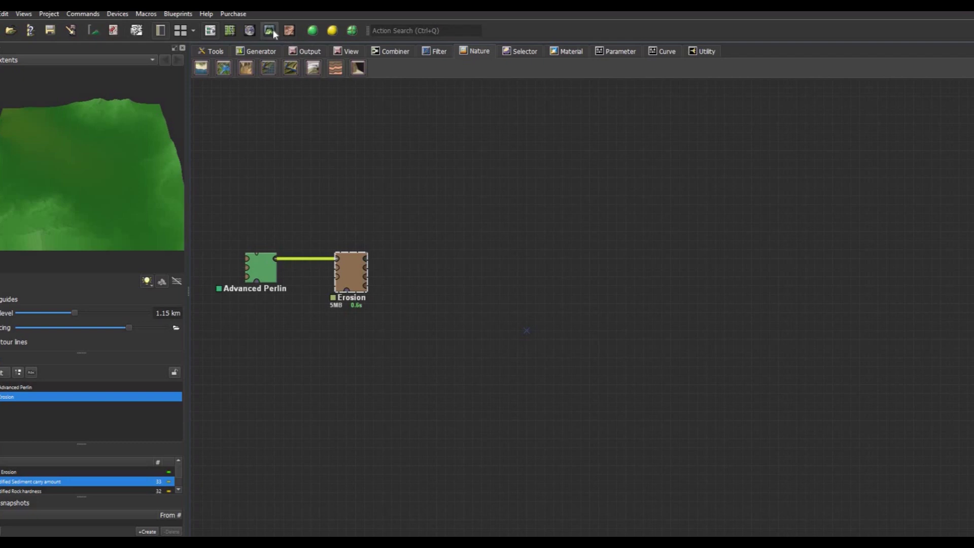
- Examine the eroded terrain's slopes and valley in the layout view and from several angles in the 3D view
{"action": "left_click", "coordinate": [289, 30]}
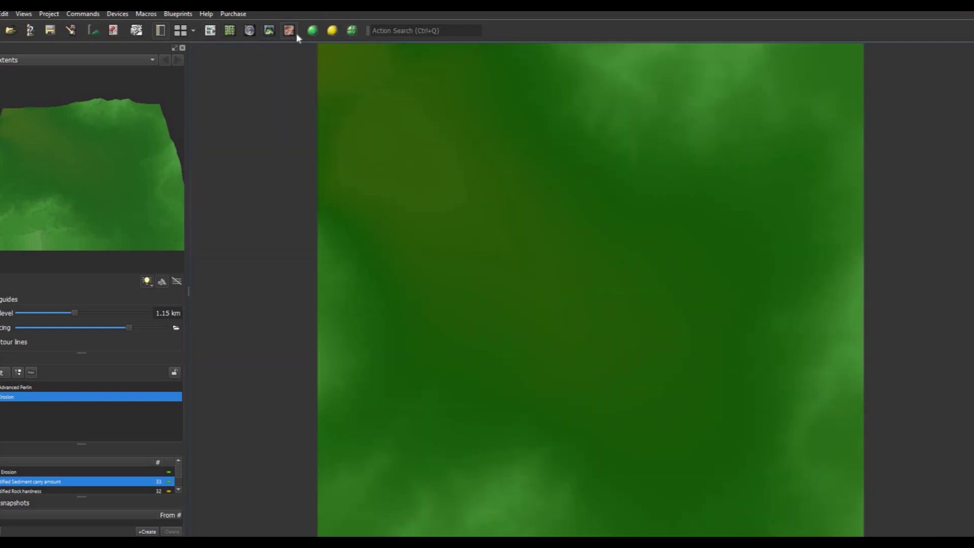
{"action": "left_click", "coordinate": [269, 30]}
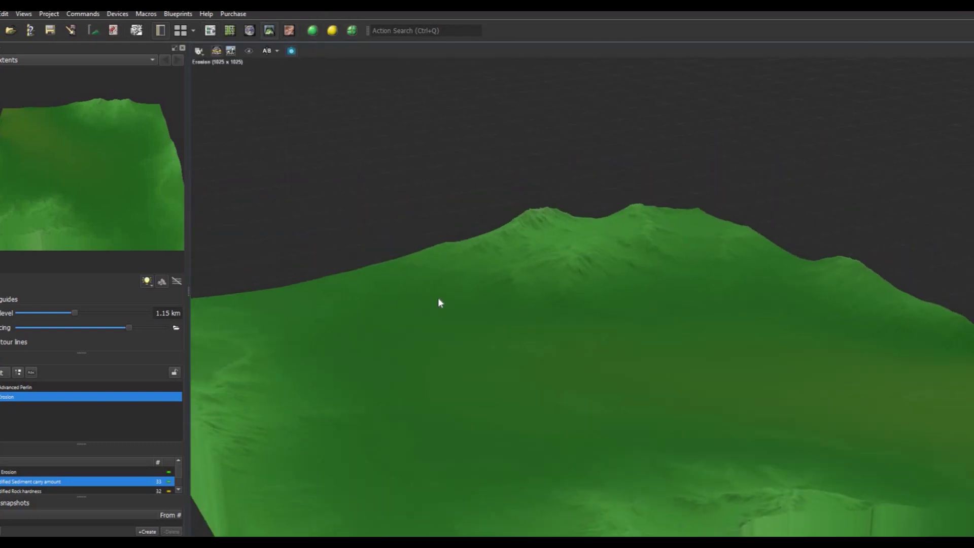
{"action": "left_click_drag", "start_coordinate": [420, 306], "coordinate": [655, 282]}
{"action": "scroll", "coordinate": [640, 283], "scroll_direction": "up", "scroll_amount": 8}
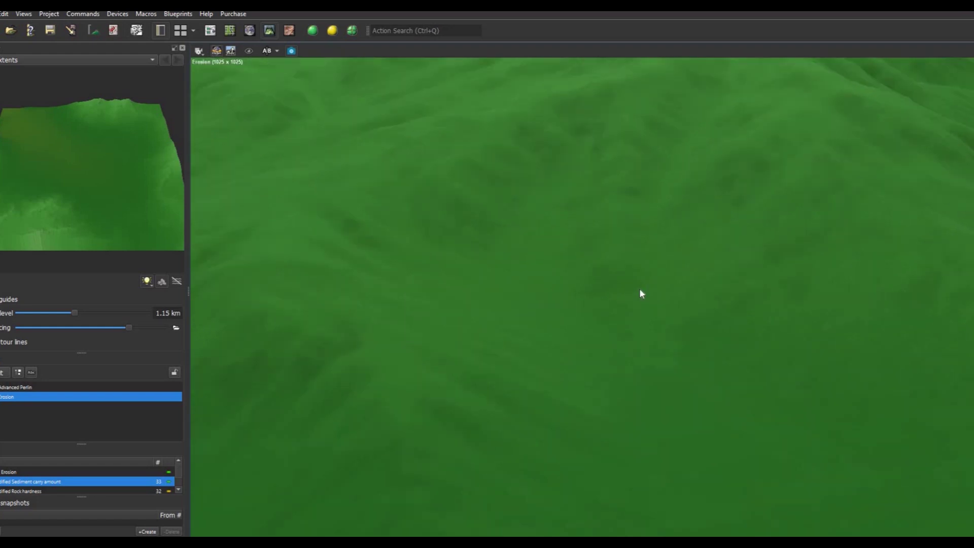
{"action": "scroll", "coordinate": [640, 288], "scroll_direction": "down", "scroll_amount": 8}
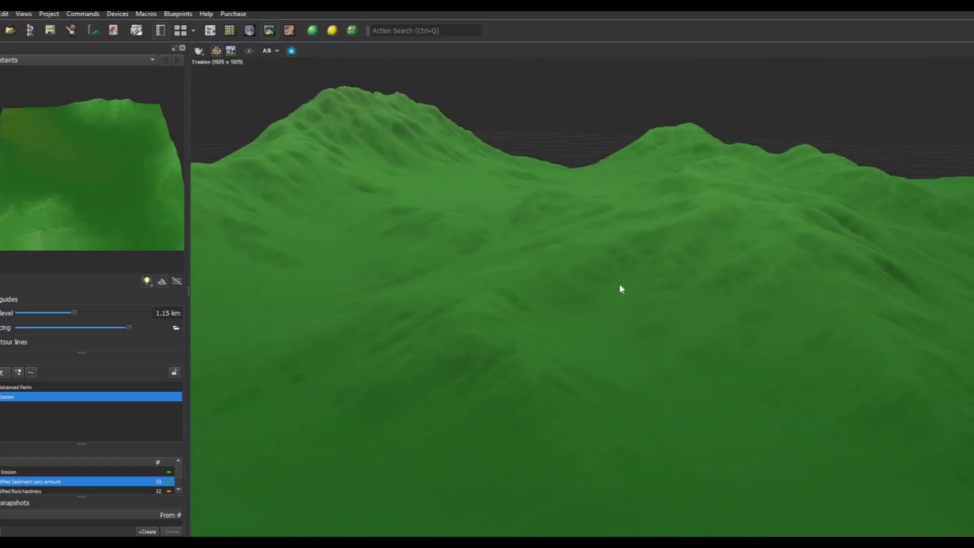
{"action": "left_click_drag", "start_coordinate": [619, 284], "coordinate": [283, 245]}
{"action": "left_click_drag", "start_coordinate": [440, 248], "coordinate": [376, 325]}
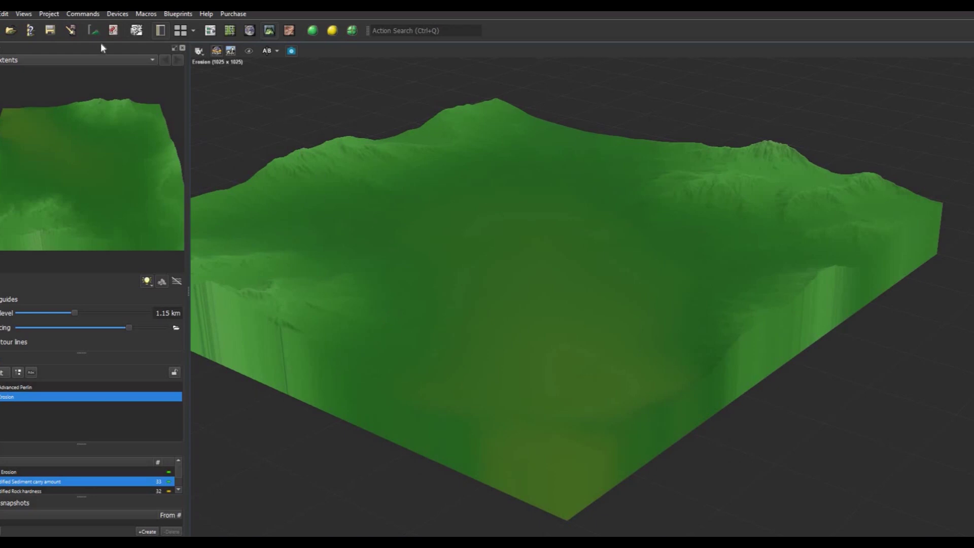
- Add a Height Output device after the Erosion device and connect the Erosion output to its primary input
{"action": "left_click", "coordinate": [228, 33]}
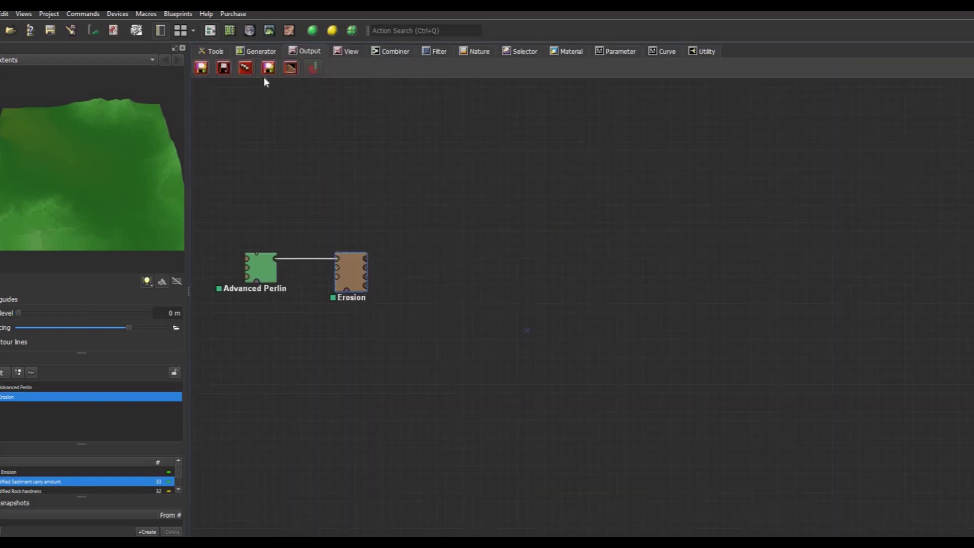
{"action": "left_click", "coordinate": [228, 69]}
{"action": "left_click", "coordinate": [446, 275]}
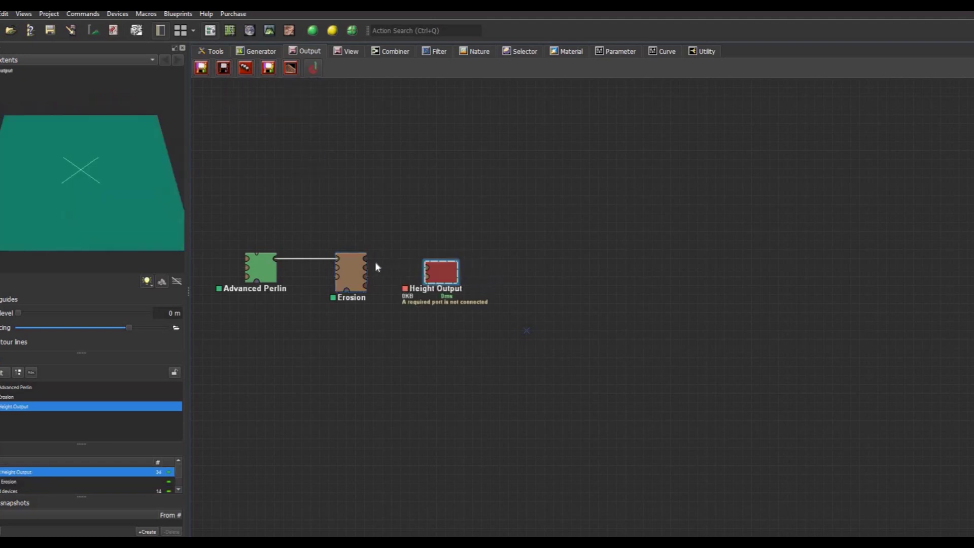
{"action": "left_click_drag", "start_coordinate": [365, 259], "coordinate": [461, 268]}
- Set the Height Output device's file format to 16bit RAW and write the heightmap to disk
{"action": "double_click", "coordinate": [459, 266]}
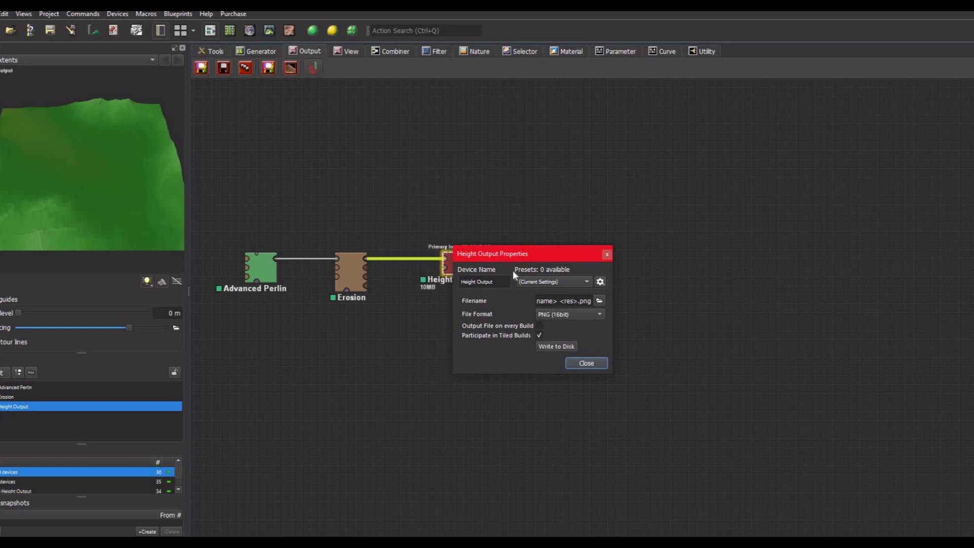
{"action": "left_click", "coordinate": [571, 315]}
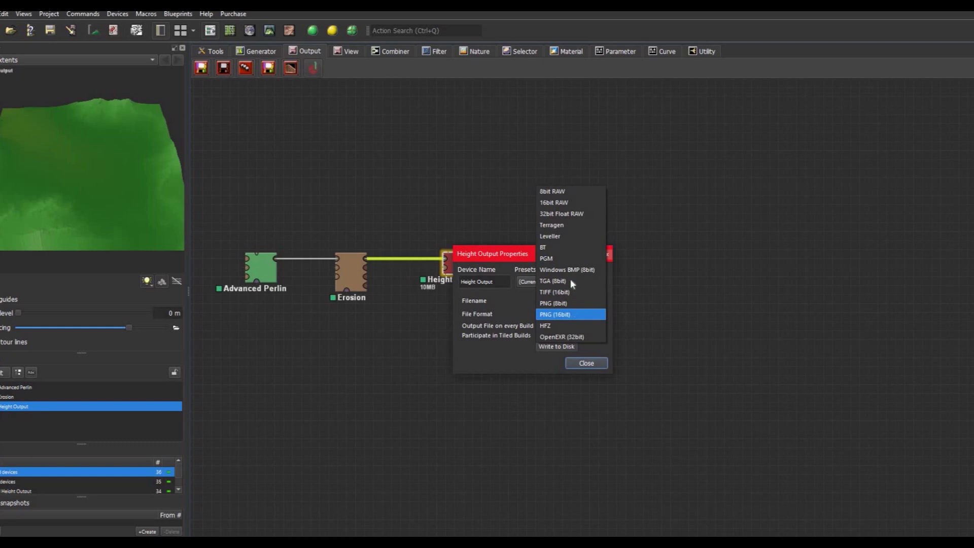
{"action": "left_click", "coordinate": [563, 203]}
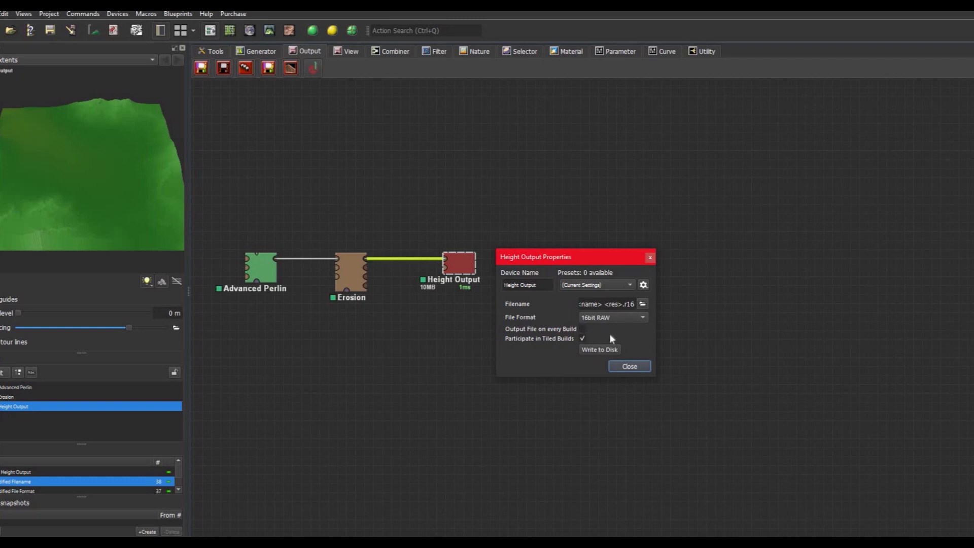
{"action": "left_click", "coordinate": [600, 350]}
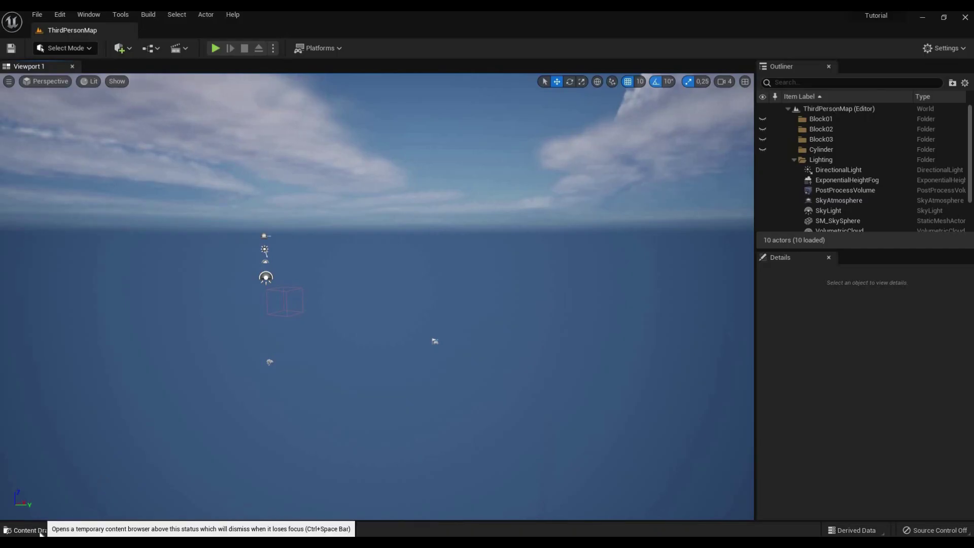
- In Unreal Editor, enter Landscape mode, choose Import from File for the new landscape and widen the landscape settings area
{"action": "key", "text": "d"}
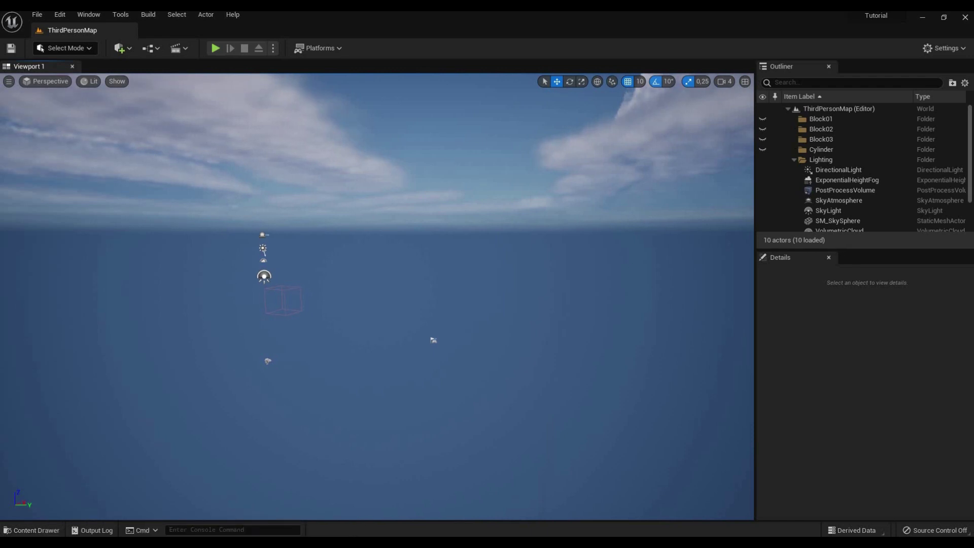
{"action": "key", "text": "a"}
{"action": "mouse_move", "coordinate": [97, 107]}
{"action": "right_mouse_down"}
{"action": "mouse_move", "coordinate": [122, 113]}
{"action": "mouse_move", "coordinate": [111, 122]}
{"action": "mouse_move", "coordinate": [97, 107]}
{"action": "right_mouse_up"}
{"action": "key", "text": "w"}
{"action": "left_click", "coordinate": [77, 47]}
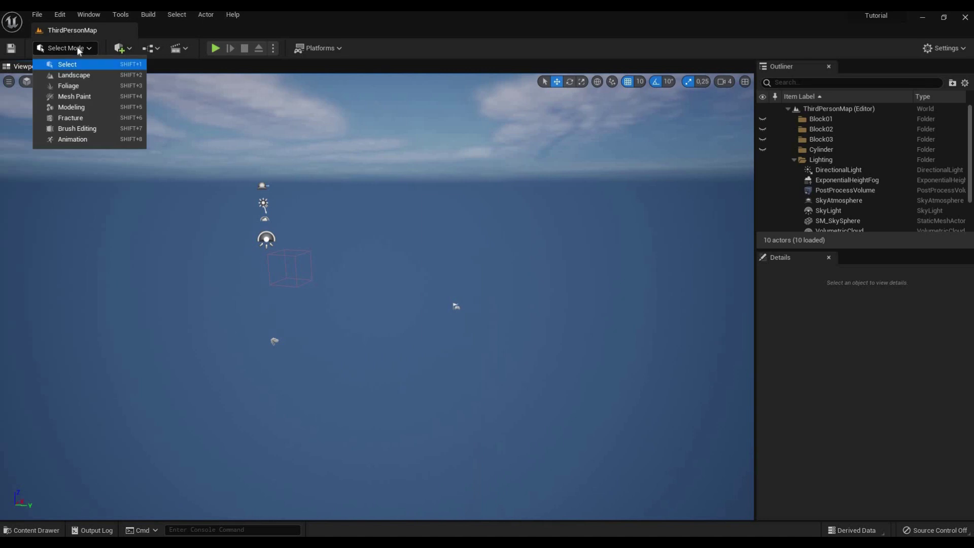
{"action": "left_click", "coordinate": [74, 75]}
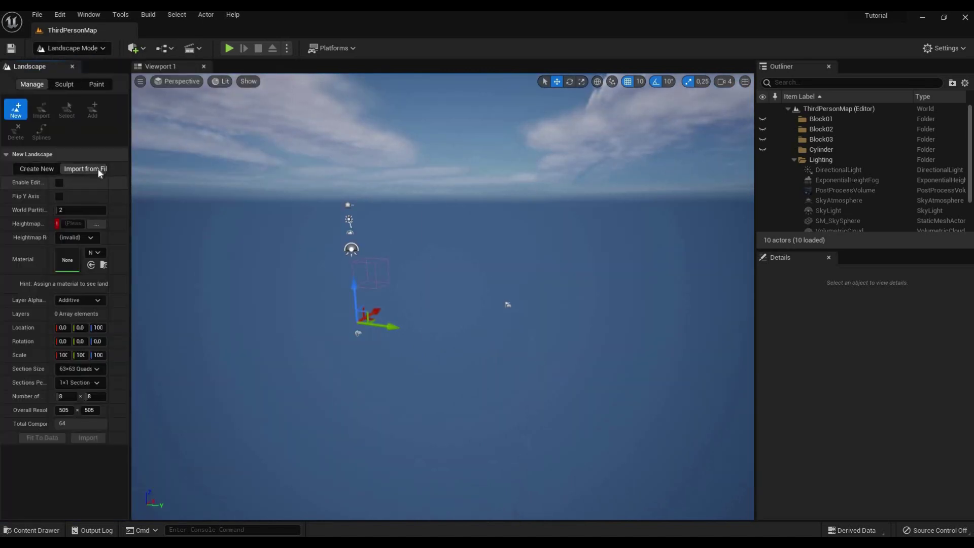
{"action": "left_click", "coordinate": [47, 170]}
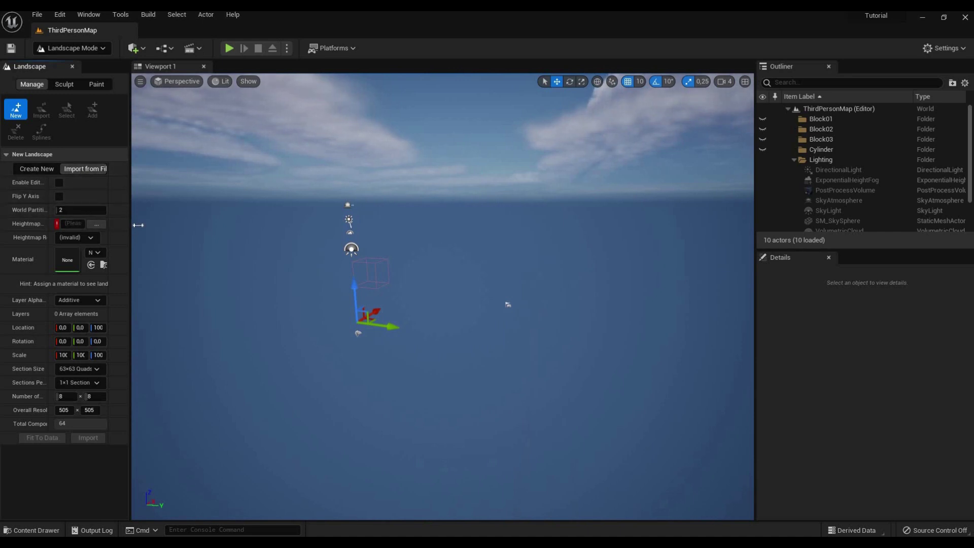
{"action": "left_click_drag", "start_coordinate": [138, 225], "coordinate": [283, 216]}
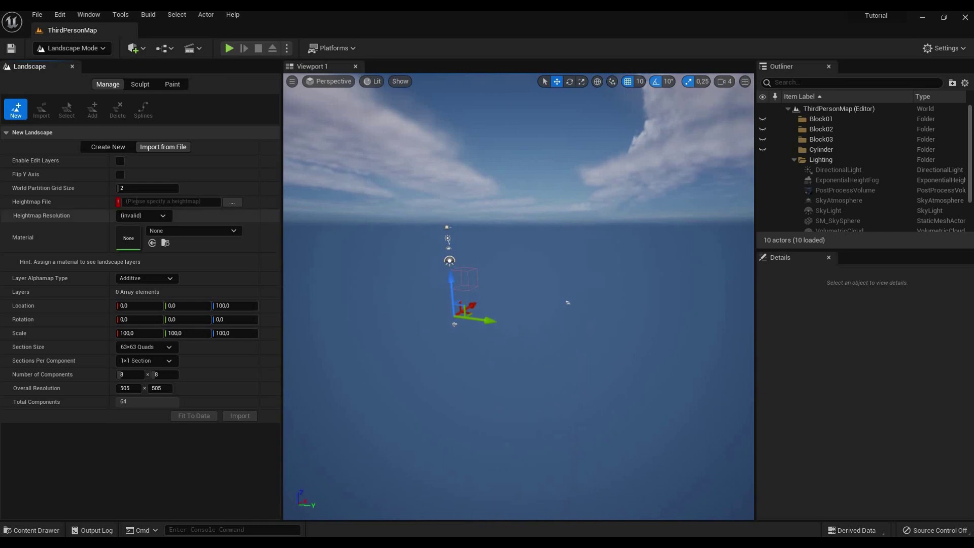
- Load the heightmap file exported from World Machine as the new landscape's heightmap
{"action": "left_click", "coordinate": [232, 202]}
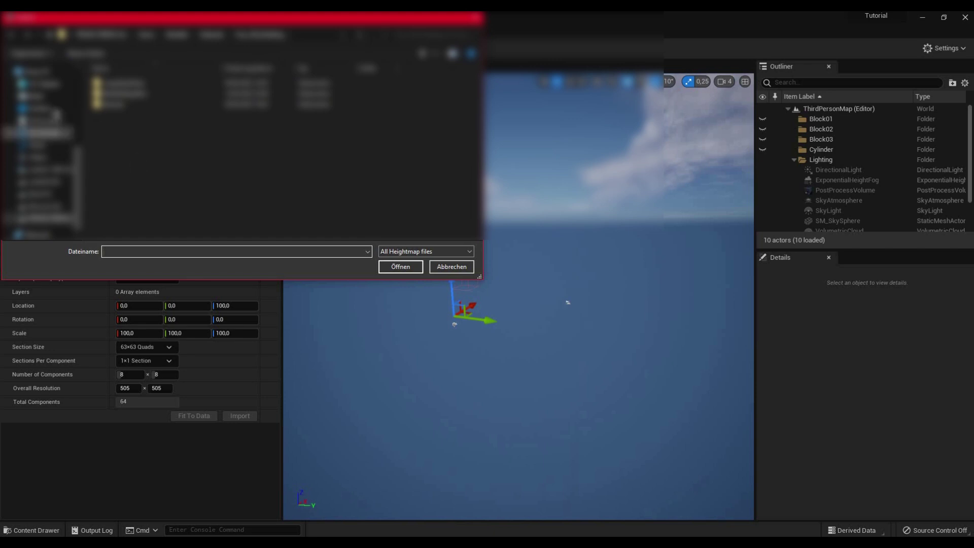
{"action": "left_click", "coordinate": [50, 122]}
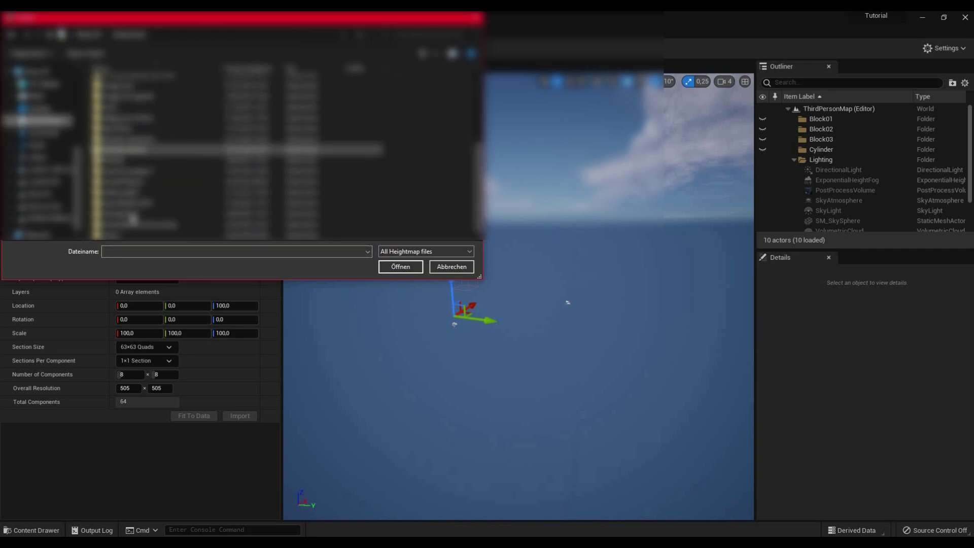
{"action": "double_click", "coordinate": [131, 223]}
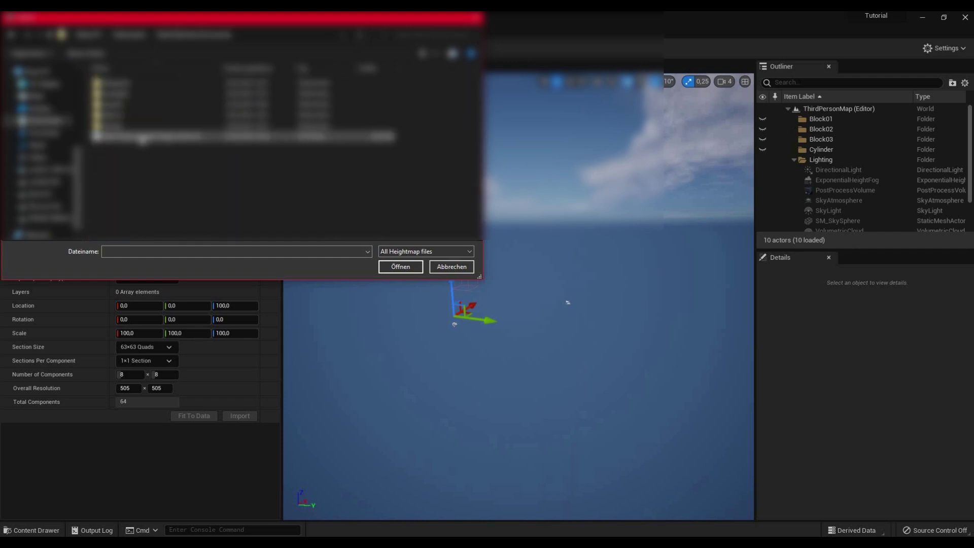
{"action": "left_click", "coordinate": [143, 137]}
{"action": "left_click", "coordinate": [408, 272]}
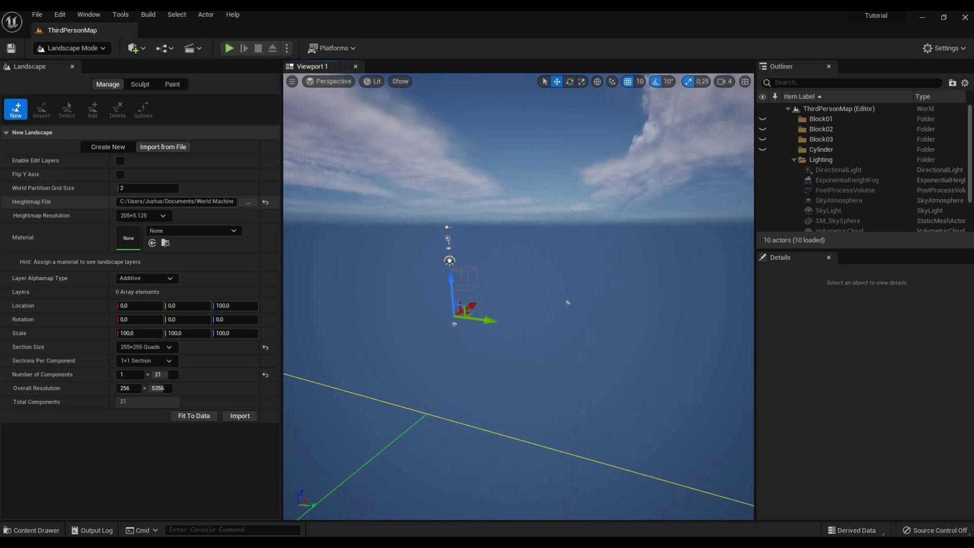
- Check the landscape preview grid's shape in the viewport and set the heightmap resolution to 1.025×1.025
{"action": "key", "text": "a"}
{"action": "right_click_drag", "start_coordinate": [519, 304], "coordinate": [467, 324]}
{"action": "key", "text": "d"}
{"action": "key", "text": "a"}
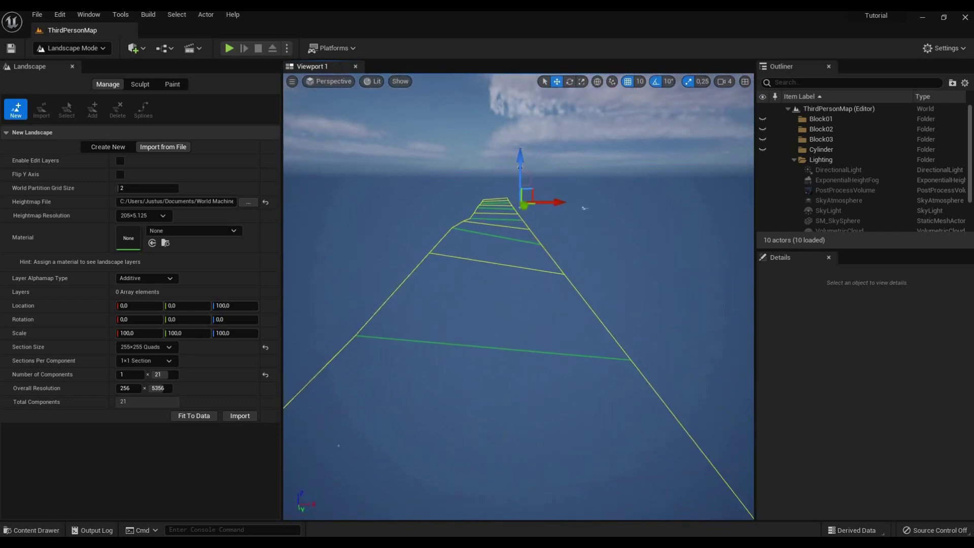
{"action": "key", "text": "w"}
{"action": "right_click_drag", "start_coordinate": [441, 171], "coordinate": [470, 184]}
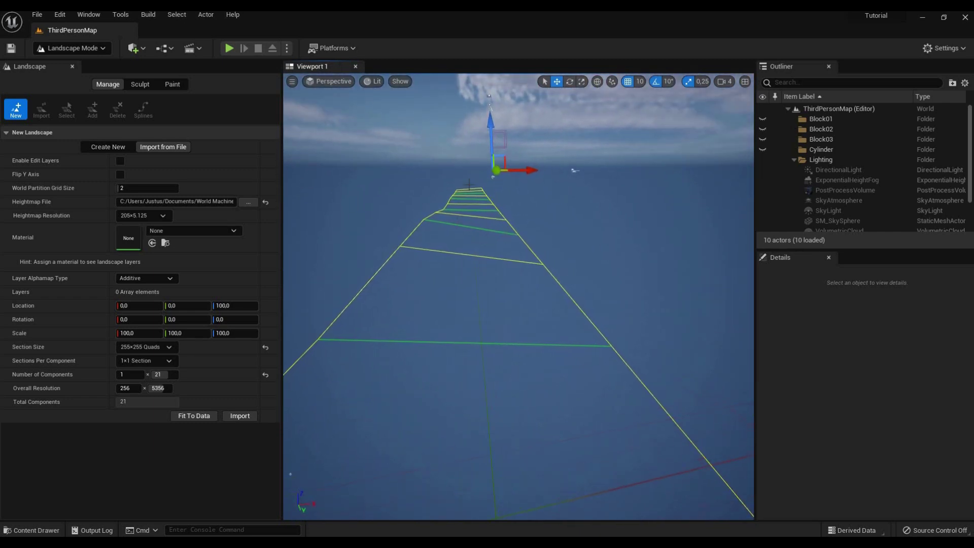
{"action": "left_click", "coordinate": [131, 215]}
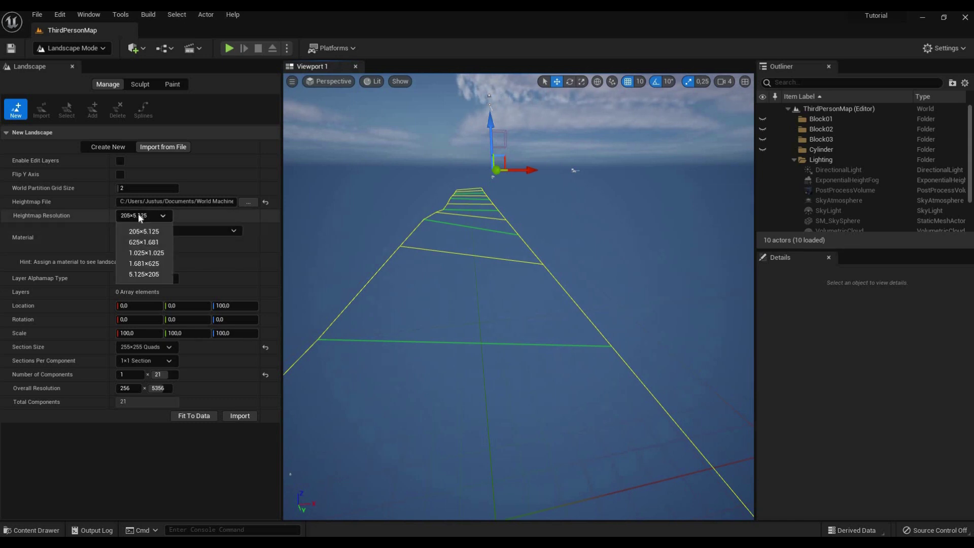
{"action": "left_click", "coordinate": [147, 253]}
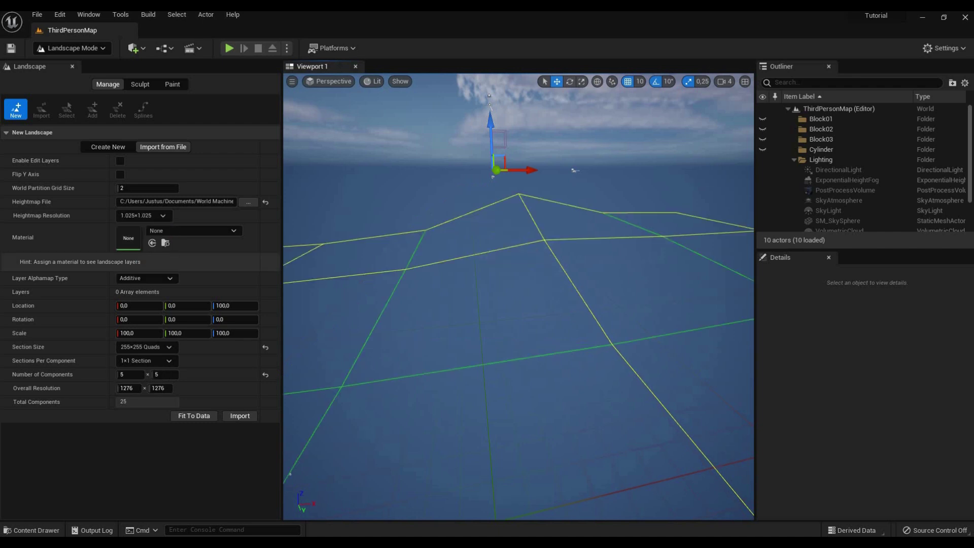
- Set the new landscape's scale to 80 on the X, Y and Z axes
{"action": "right_click_drag", "start_coordinate": [519, 297], "coordinate": [507, 280]}
{"action": "right_click_drag", "start_coordinate": [569, 204], "coordinate": [512, 163]}
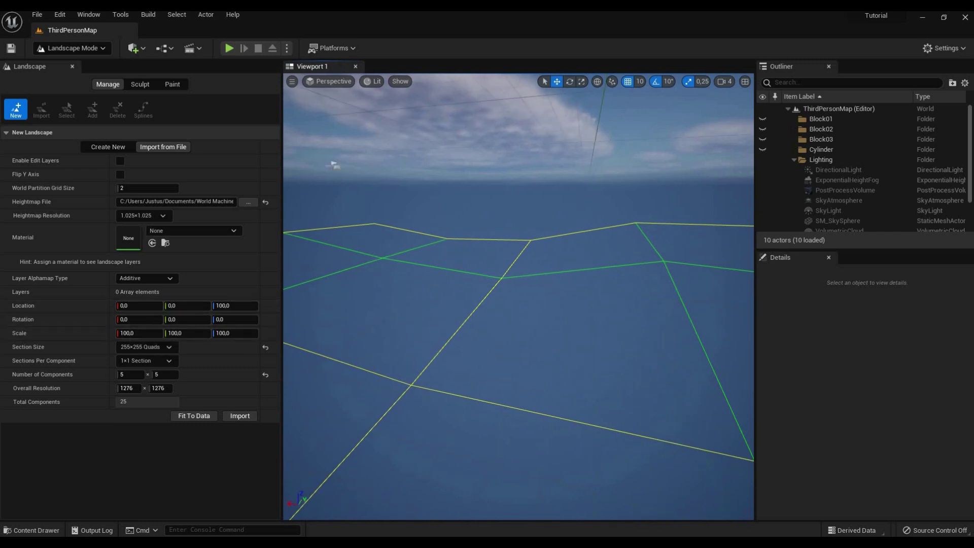
{"action": "right_click_drag", "start_coordinate": [332, 163], "coordinate": [339, 218]}
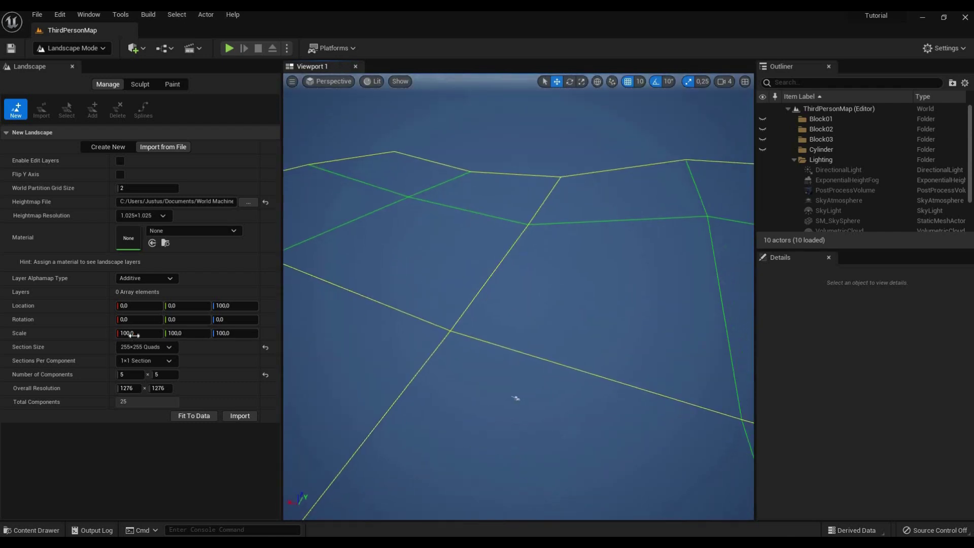
{"action": "left_click", "coordinate": [136, 335]}
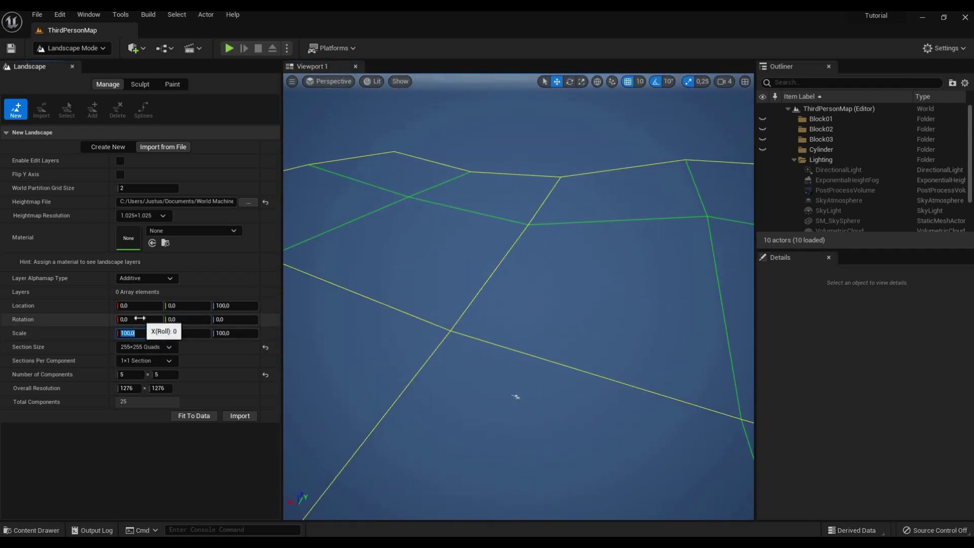
{"action": "type", "text": "80"}
{"action": "key", "text": "Tab"}
{"action": "type", "text": "8"}
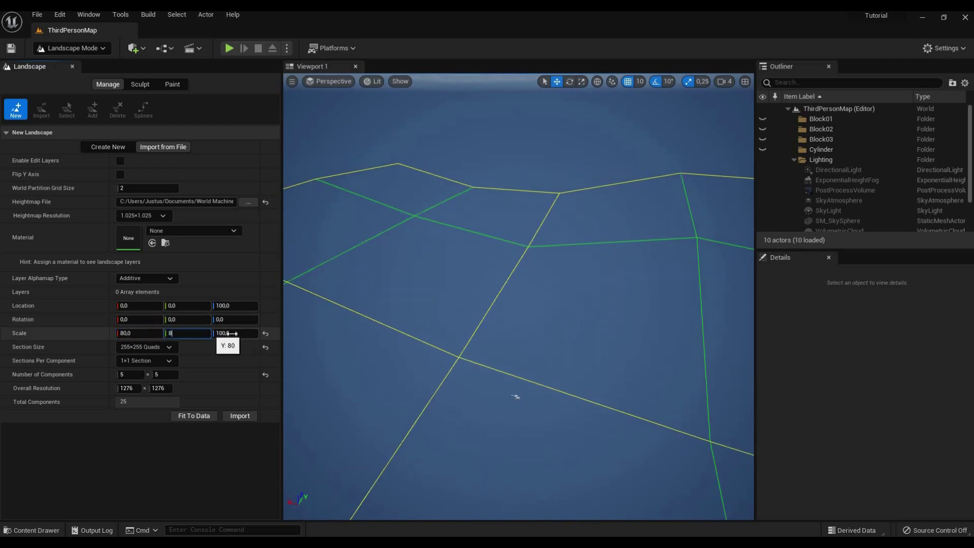
{"action": "key", "text": "Return"}
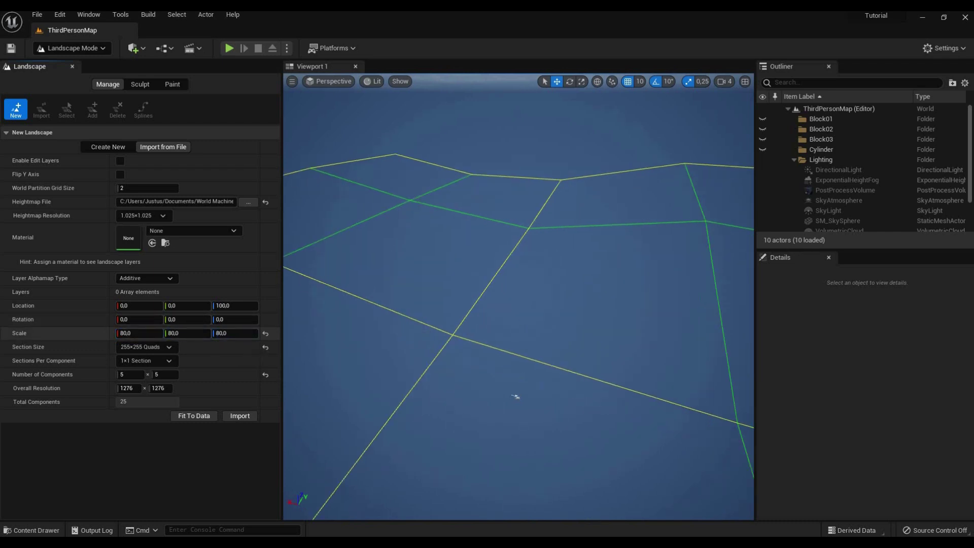
- Search the material assets for "sand" and assign M_Rock_Sandstone as the landscape material
{"action": "right_click_drag", "start_coordinate": [350, 295], "coordinate": [477, 195]}
{"action": "right_click_drag", "start_coordinate": [369, 270], "coordinate": [351, 262]}
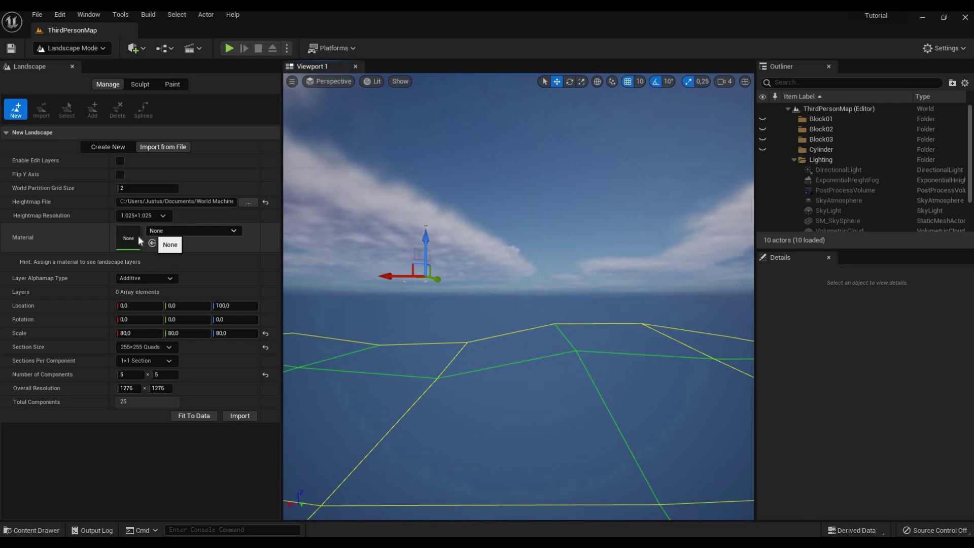
{"action": "left_click", "coordinate": [153, 231]}
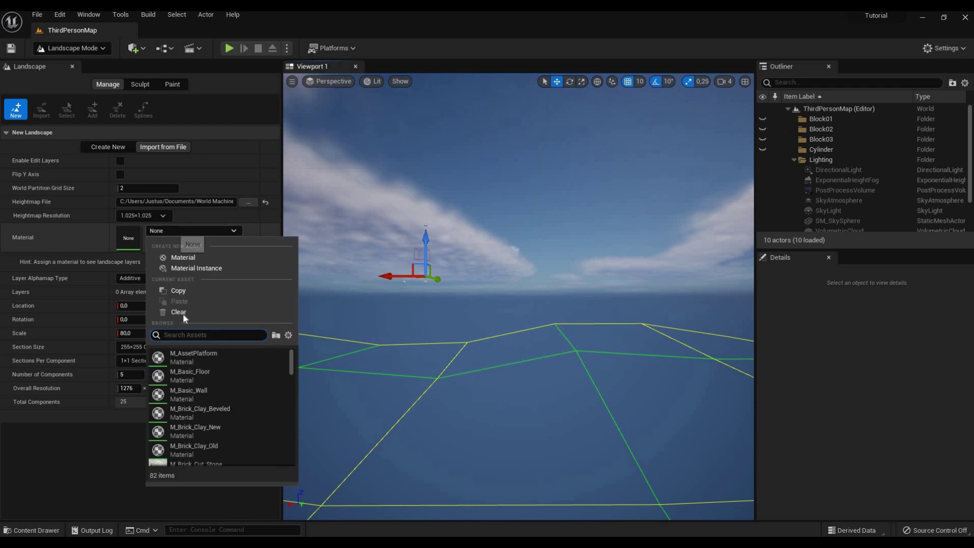
{"action": "scroll", "coordinate": [198, 370], "scroll_direction": "down", "scroll_amount": 4}
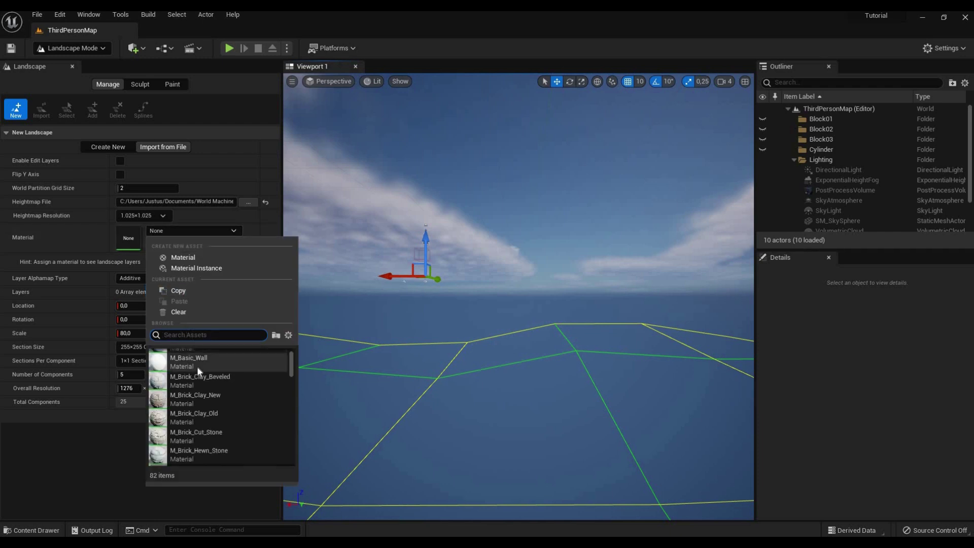
{"action": "scroll", "coordinate": [196, 373], "scroll_direction": "down", "scroll_amount": 5}
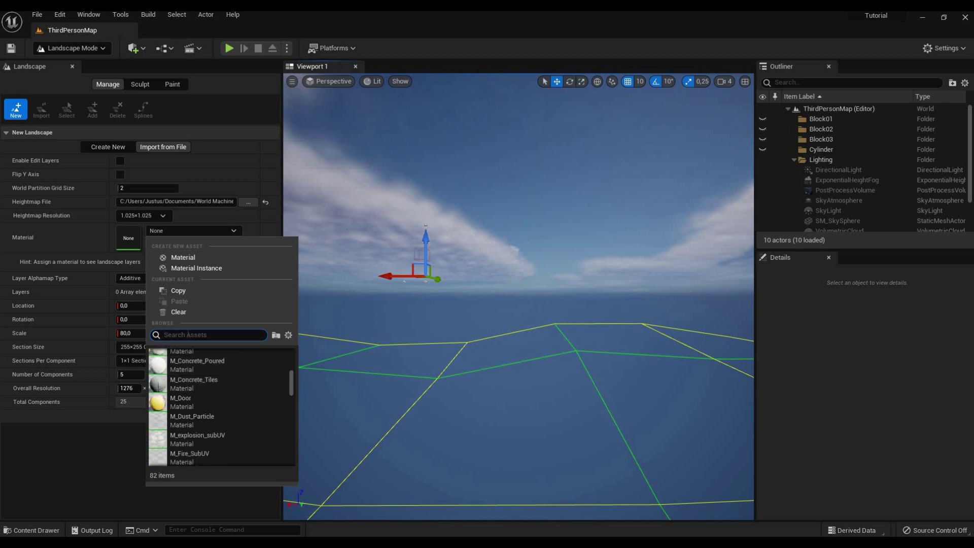
{"action": "left_click", "coordinate": [188, 334]}
{"action": "type", "text": "sand"}
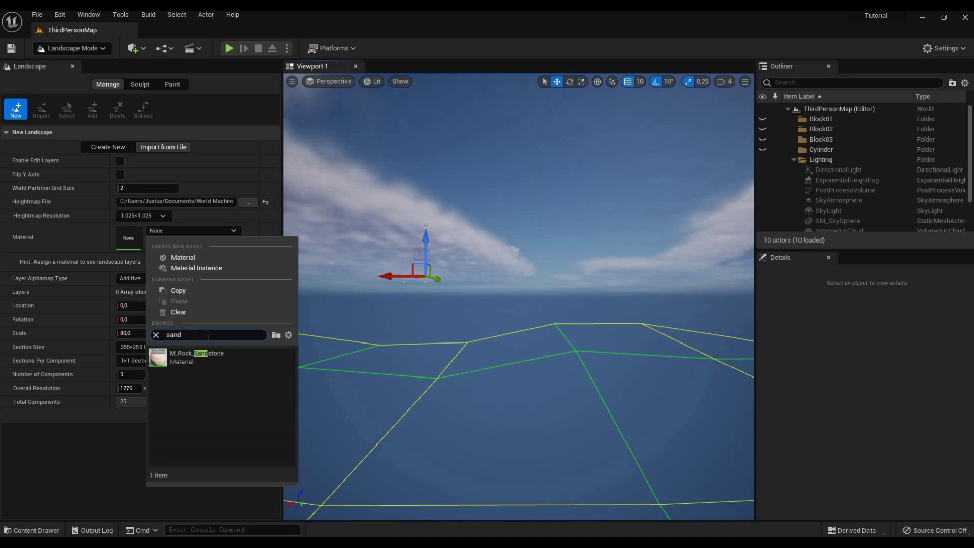
{"action": "left_click", "coordinate": [194, 361]}
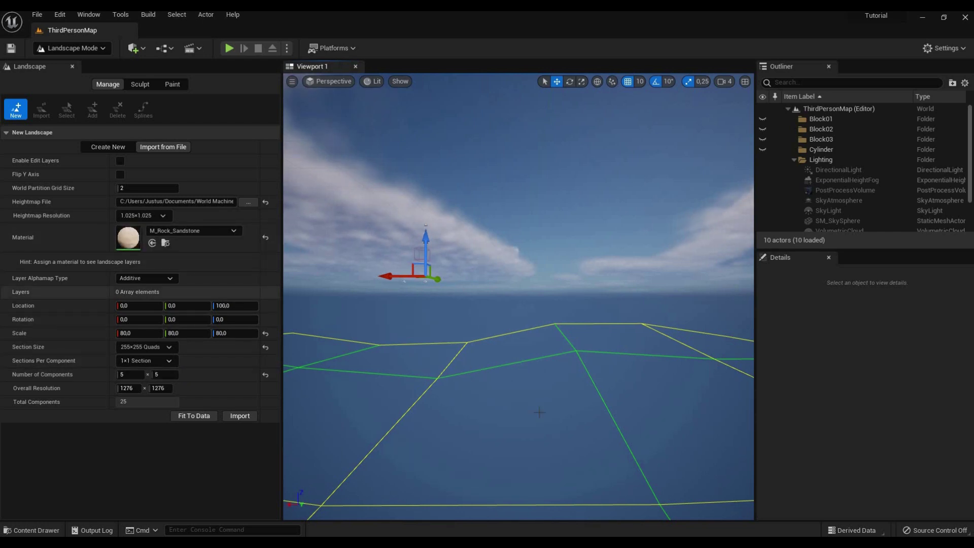
- Examine the landscape preview grid's extent and its position relative to the level's actors from several angles
{"action": "right_click_drag", "start_coordinate": [539, 410], "coordinate": [539, 474]}
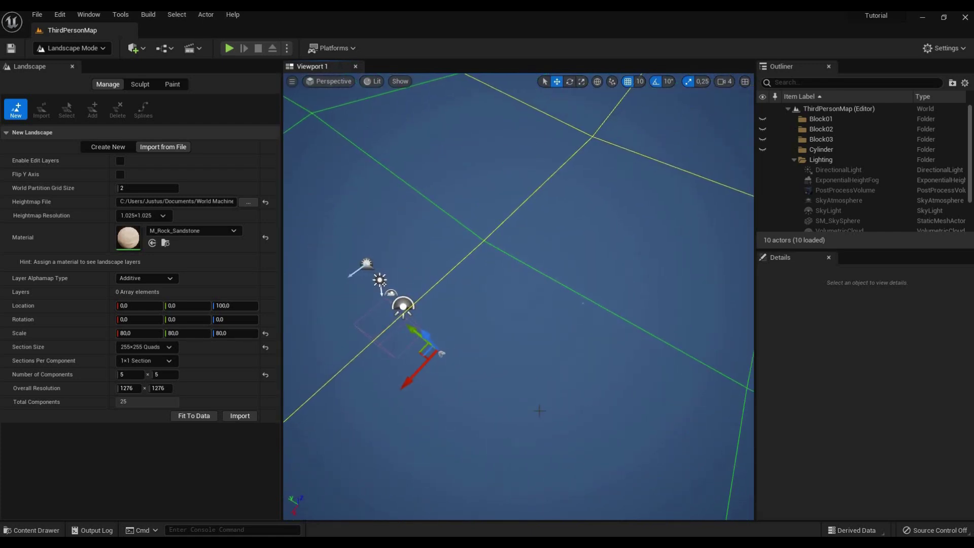
{"action": "right_click_drag", "start_coordinate": [540, 410], "coordinate": [465, 352]}
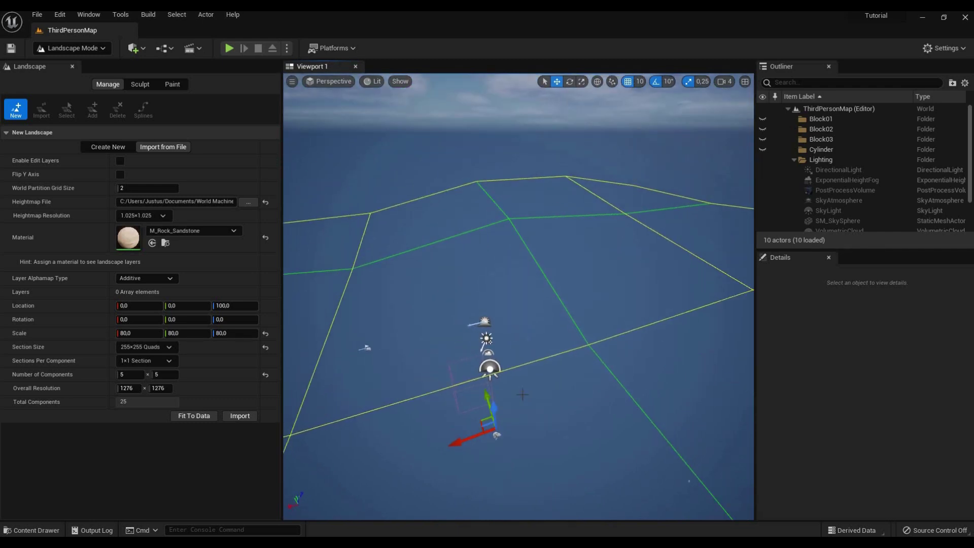
{"action": "right_click_drag", "start_coordinate": [519, 296], "coordinate": [556, 375]}
{"action": "key", "text": "w"}
{"action": "key", "text": "s"}
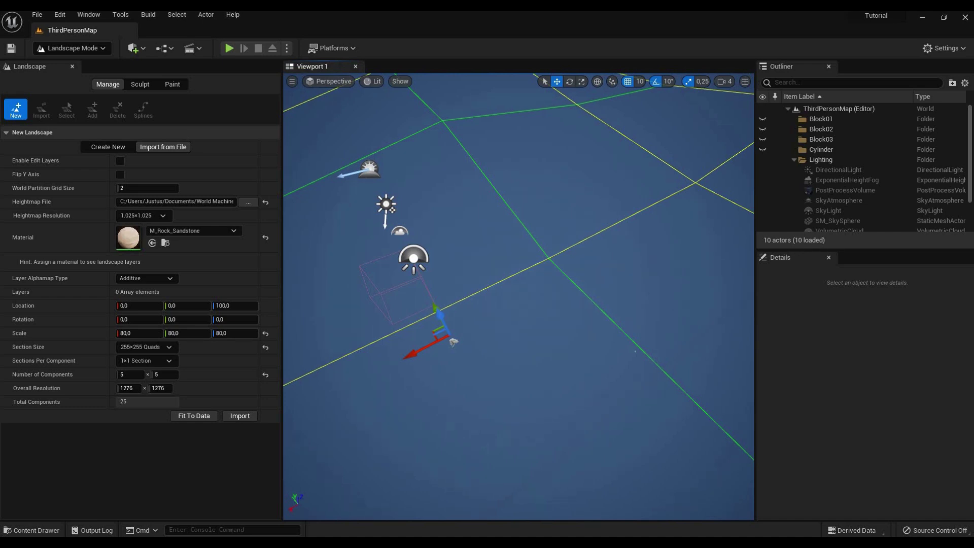
{"action": "key", "text": "s"}
{"action": "right_click_drag", "start_coordinate": [518, 297], "coordinate": [543, 243]}
{"action": "key", "text": "w"}
{"action": "key", "text": "s"}
{"action": "key", "text": "w"}
{"action": "key", "text": "s"}
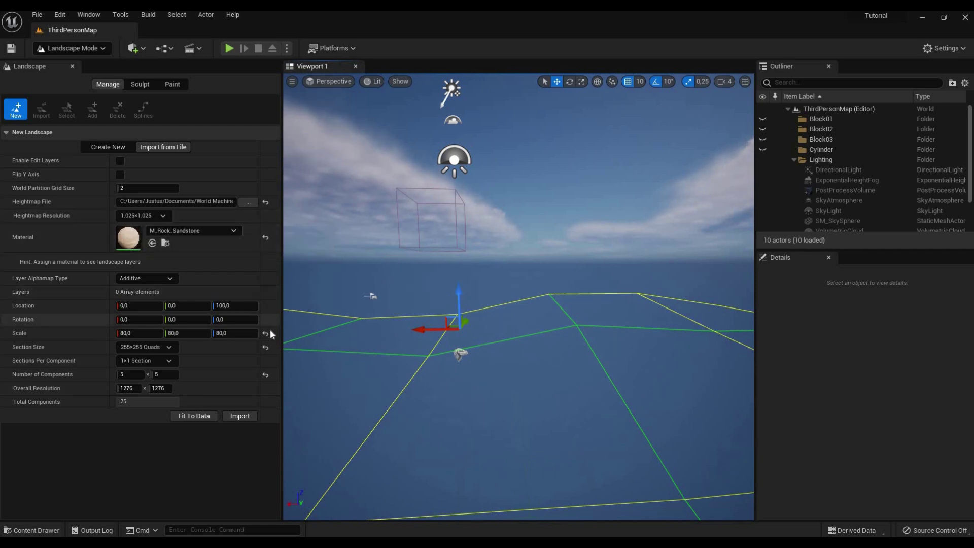
- Import the heightmap as a landscape with the current settings and view the resulting terrain
{"action": "left_click", "coordinate": [240, 419]}
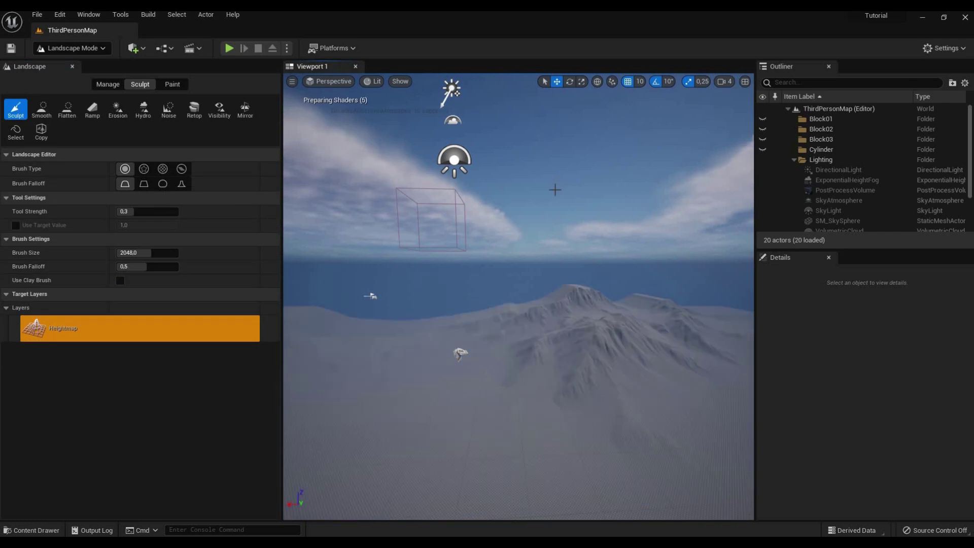
{"action": "right_click_drag", "start_coordinate": [519, 296], "coordinate": [497, 289]}
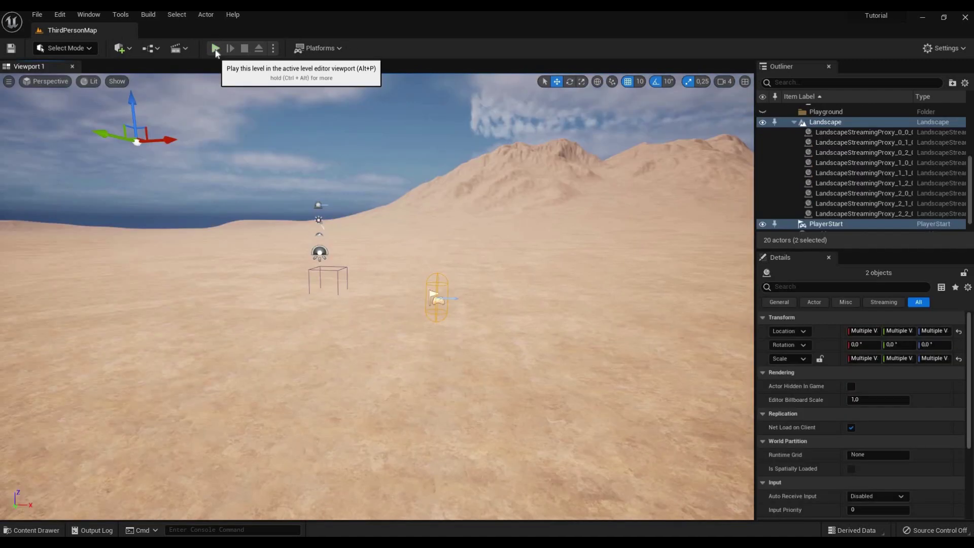
- Play the level in the viewport and run and jump with the third-person character across the imported landscape
{"action": "left_click", "coordinate": [216, 51]}
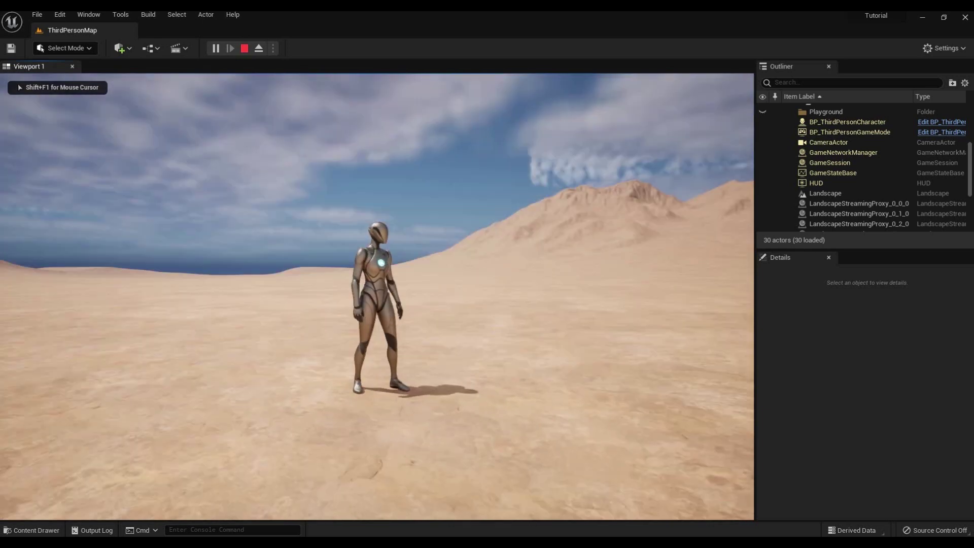
{"action": "key", "text": "s"}
{"action": "key", "text": "w"}
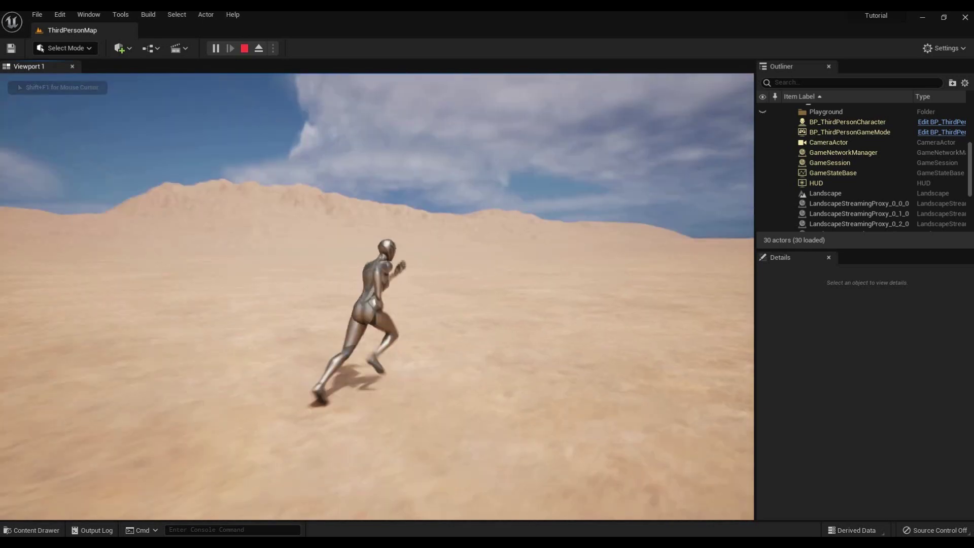
{"action": "key", "text": "space"}
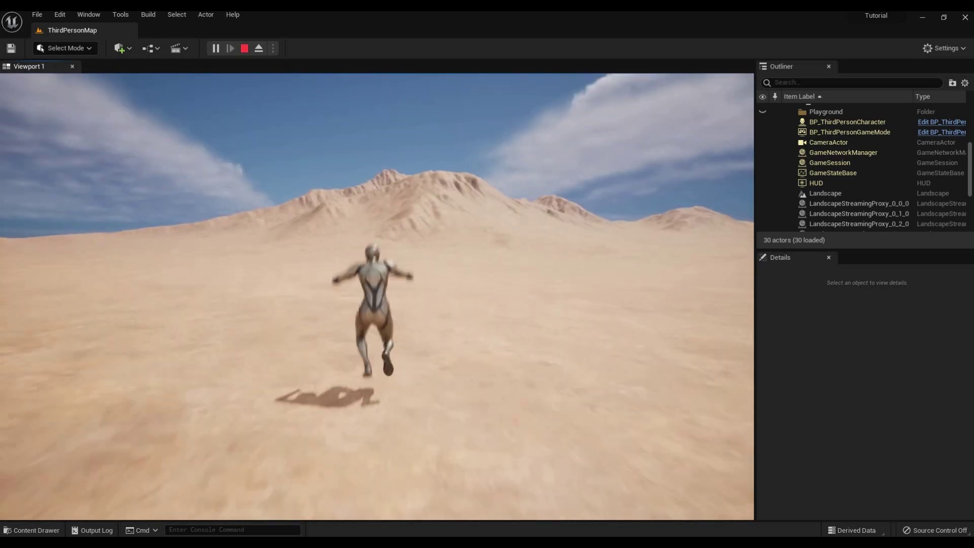
{"action": "key", "text": "space"}
{"action": "key", "text": "s"}
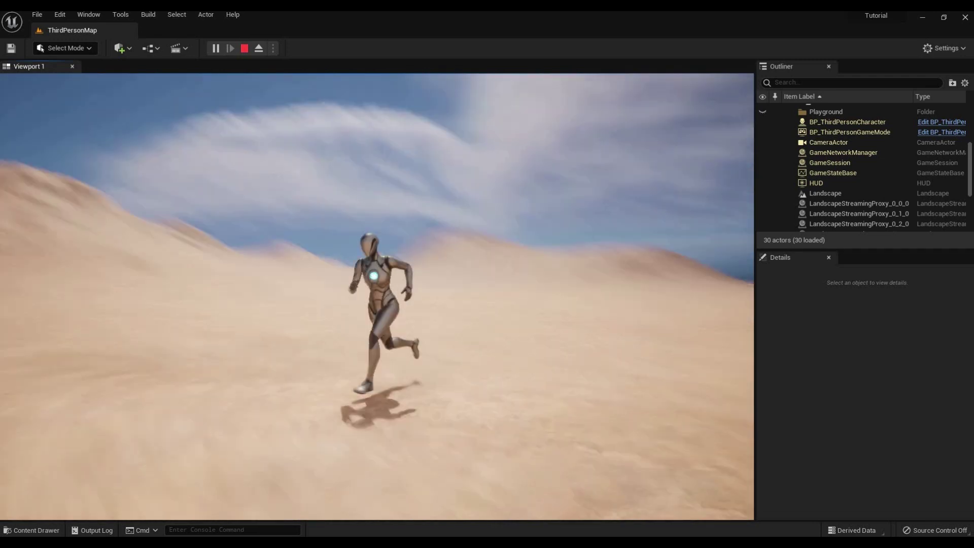